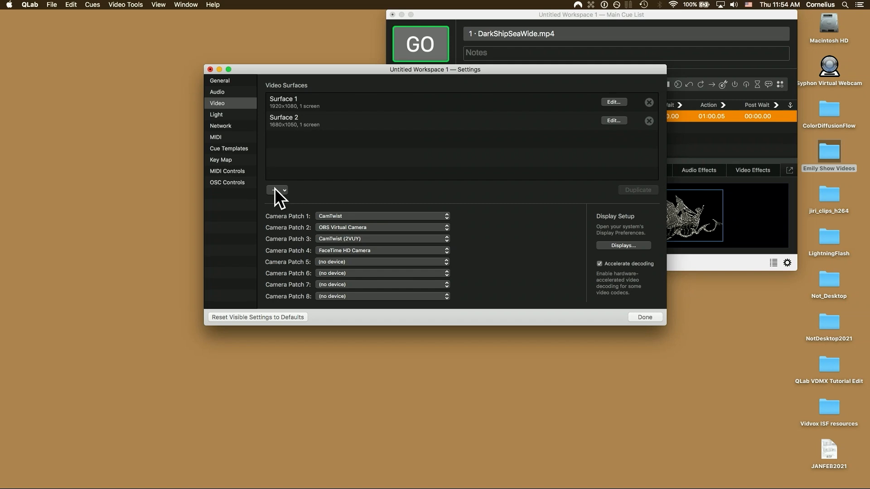
# Step: Create a new Syphon video surface and name it QLab Syphon Out
pyautogui.click(302, 197)
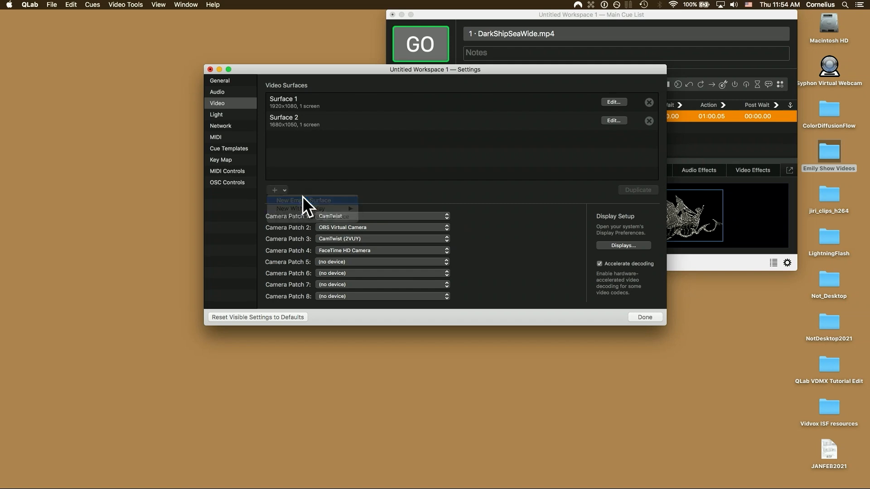
pyautogui.write('Syphon Out')
pyautogui.click(229, 114)
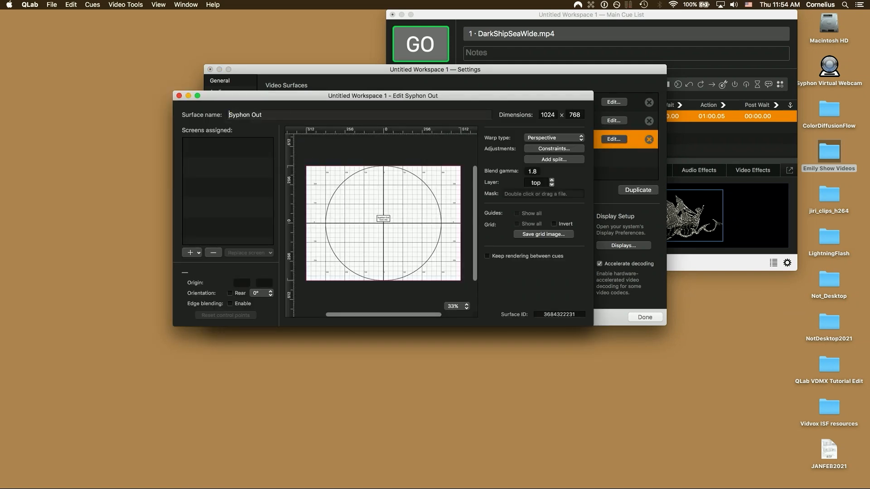
pyautogui.write('QLab')
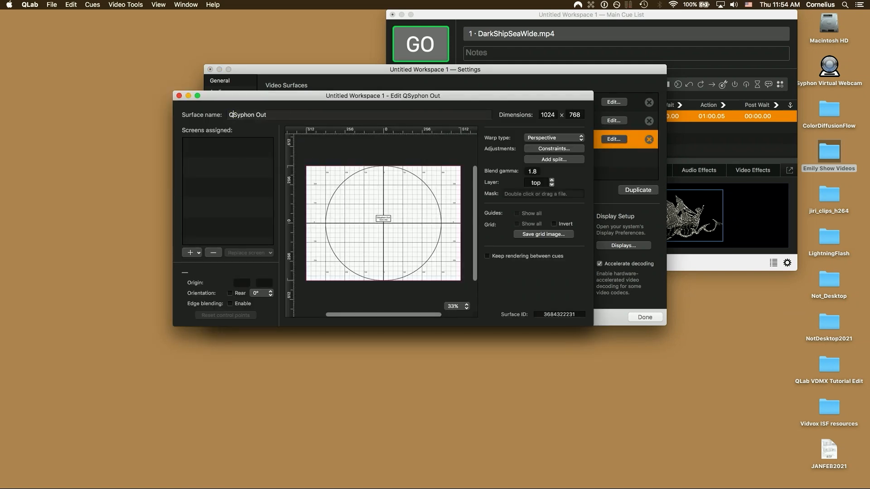
pyautogui.click(225, 176)
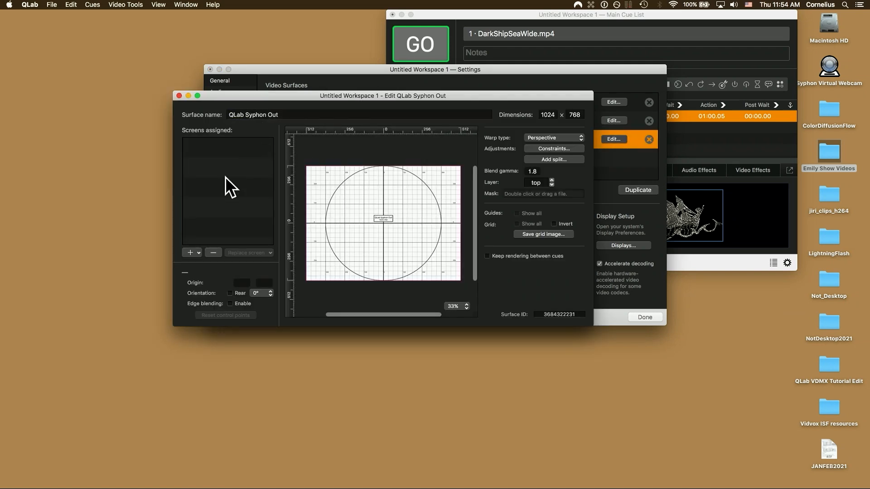
# Step: Assign Syphon as the new surface's screen, set its dimensions to 1920 x 1080, and close the workspace settings
pyautogui.click(196, 252)
pyautogui.click(216, 295)
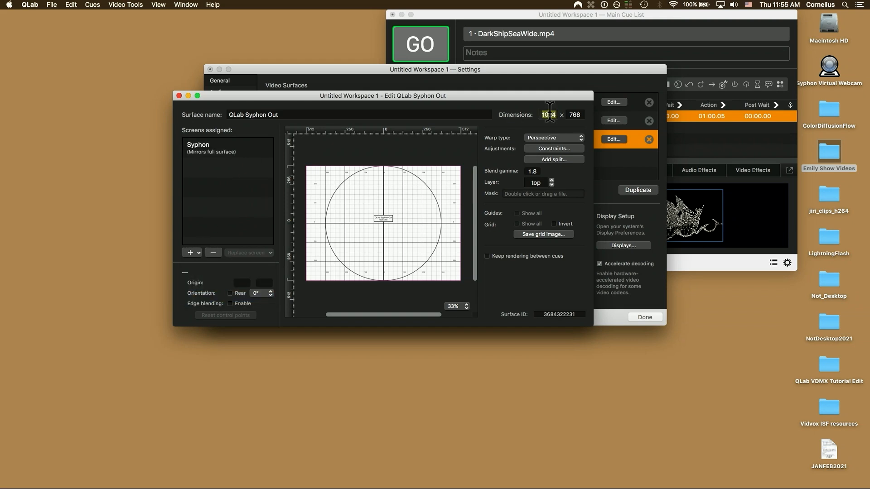
pyautogui.press('Tab')
pyautogui.write('1080')
pyautogui.press('Return')
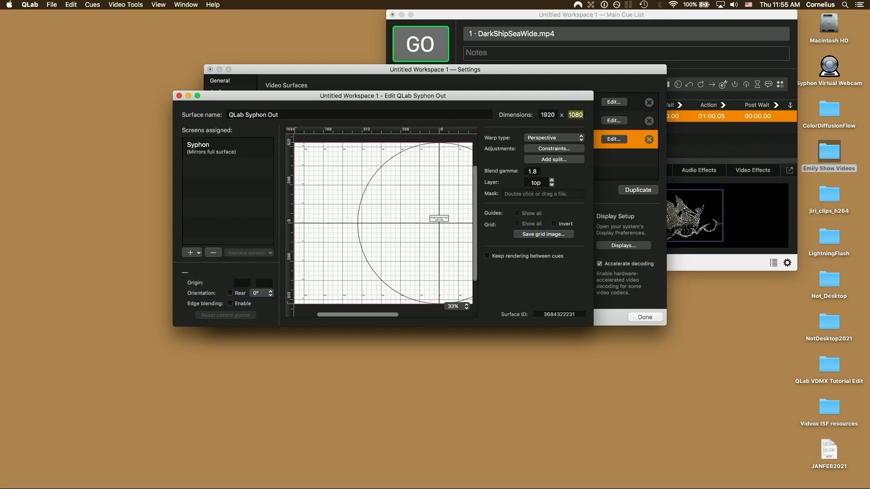
pyautogui.click(178, 95)
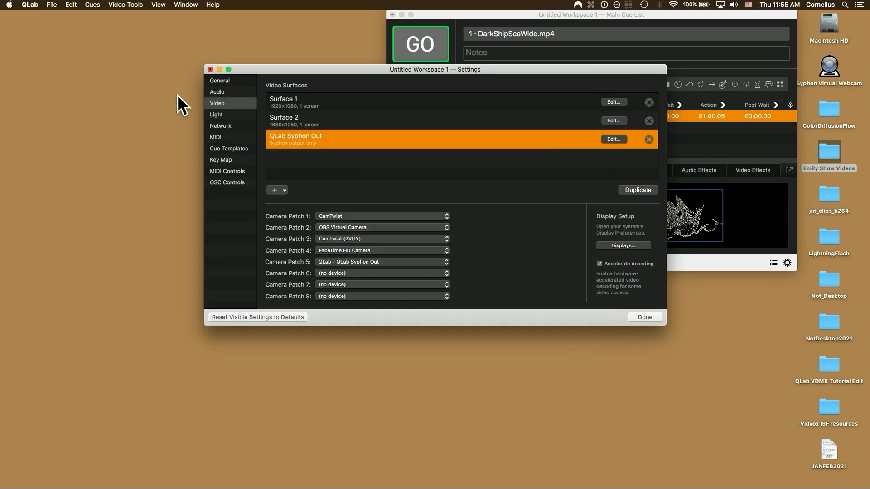
pyautogui.click(642, 316)
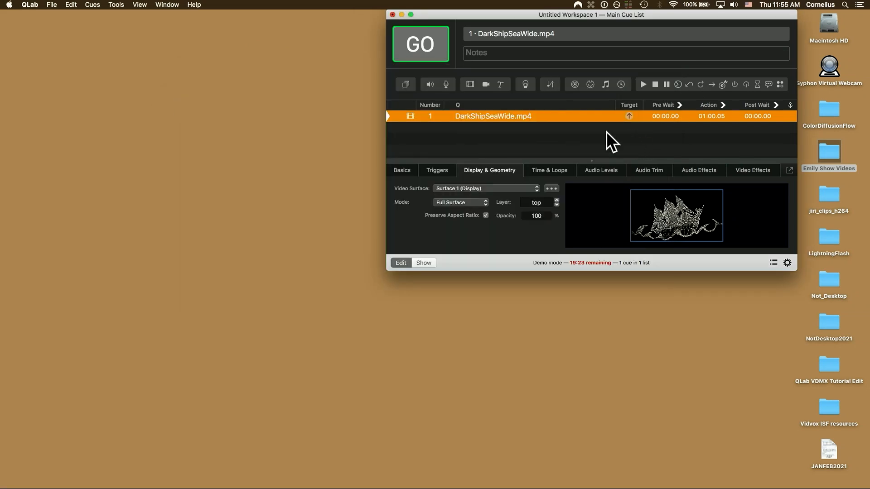
# Step: Route the DarkShipSeaWide.mp4 cue to the QLab Syphon Out video surface
pyautogui.click(566, 137)
pyautogui.click(508, 116)
pyautogui.click(537, 186)
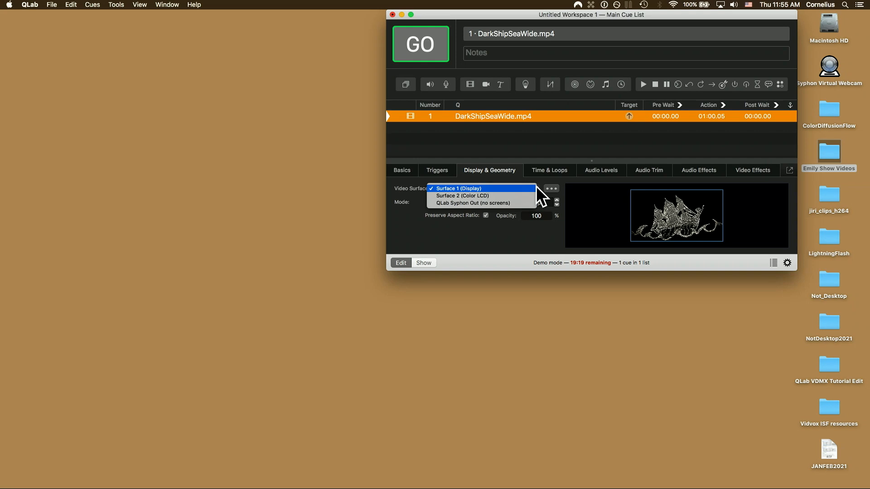
pyautogui.click(507, 203)
pyautogui.click(520, 142)
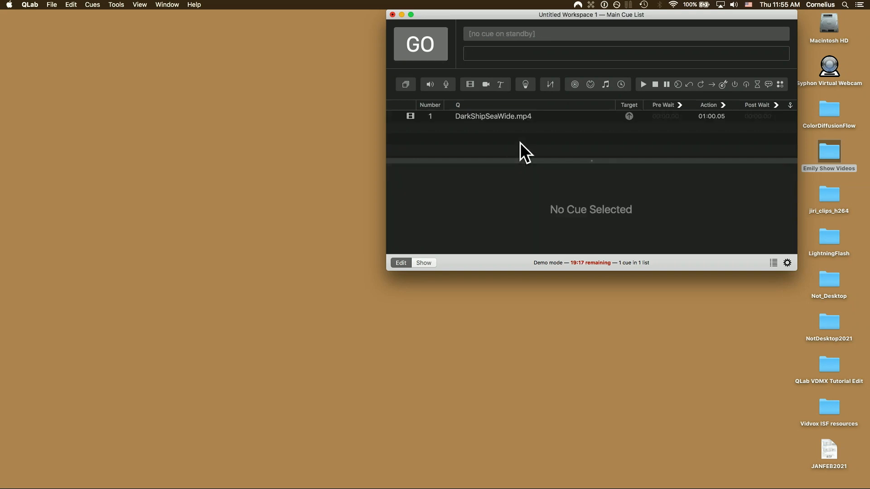
# Step: Test-run the DarkShipSeaWide.mp4 cue and review its loop and display settings
pyautogui.click(515, 116)
pyautogui.press('space')
pyautogui.click(531, 118)
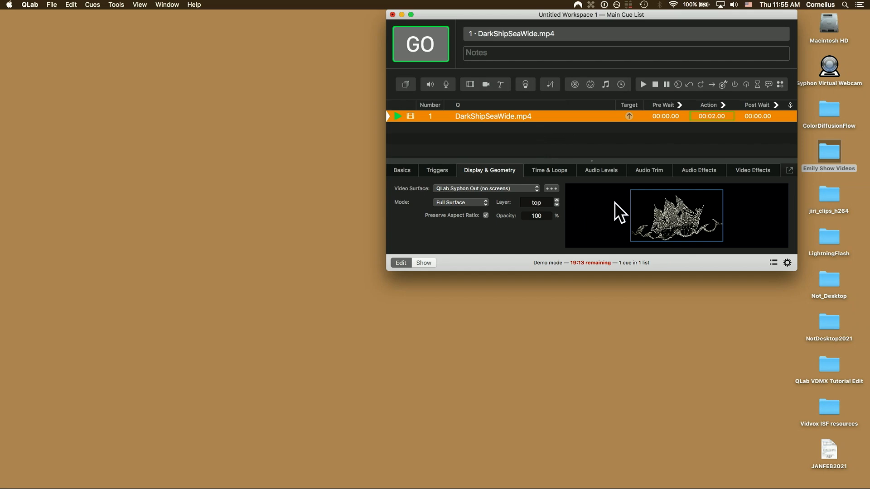
pyautogui.click(515, 139)
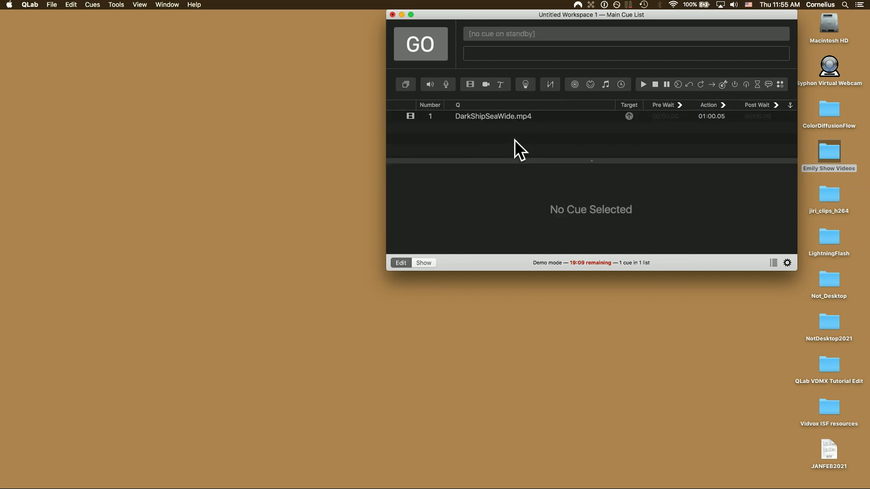
pyautogui.click(514, 118)
pyautogui.click(537, 170)
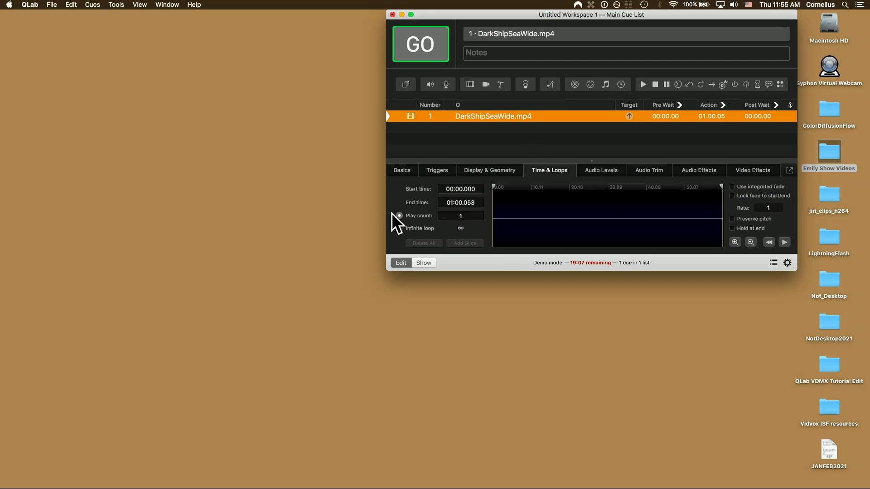
pyautogui.click(479, 170)
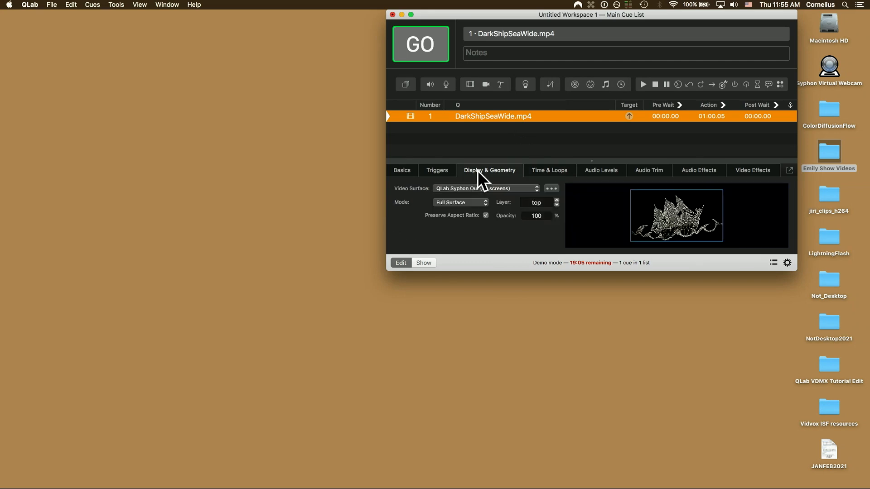
# Step: Launch VDMX5 and load the Syphon Player template
pyautogui.press('super+space')
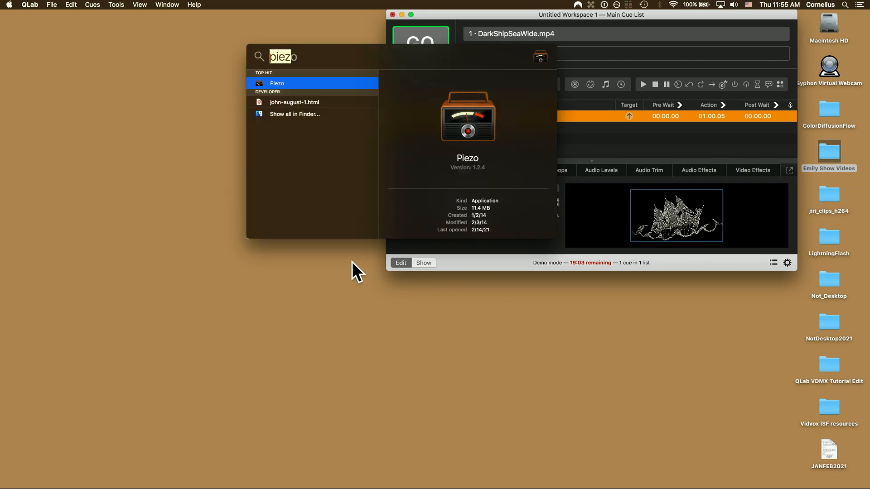
pyautogui.write('vd')
pyautogui.press('Return')
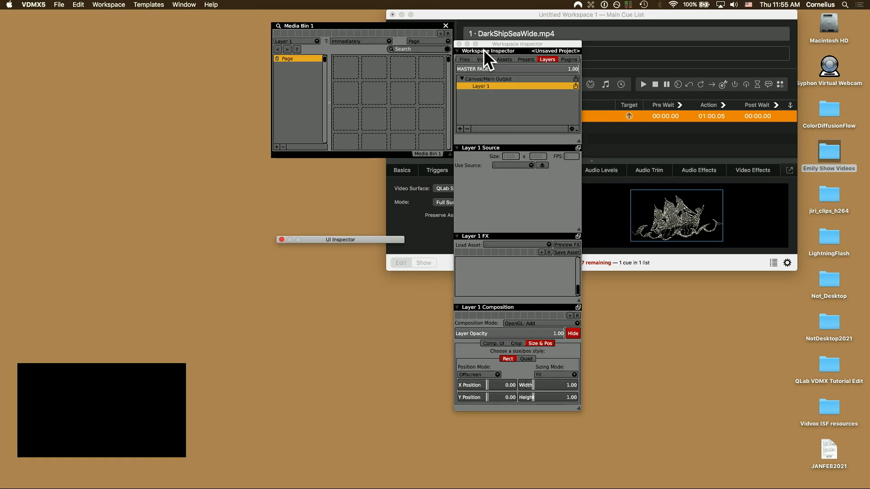
pyautogui.click(141, 4)
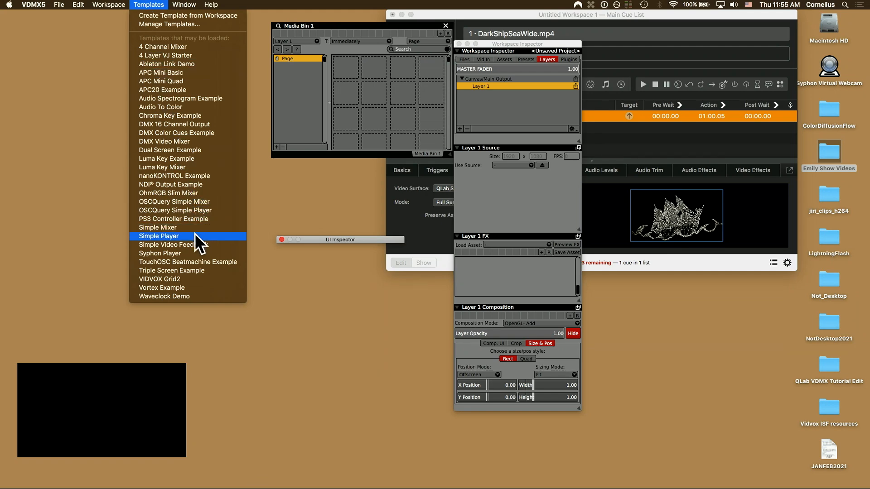
pyautogui.click(193, 252)
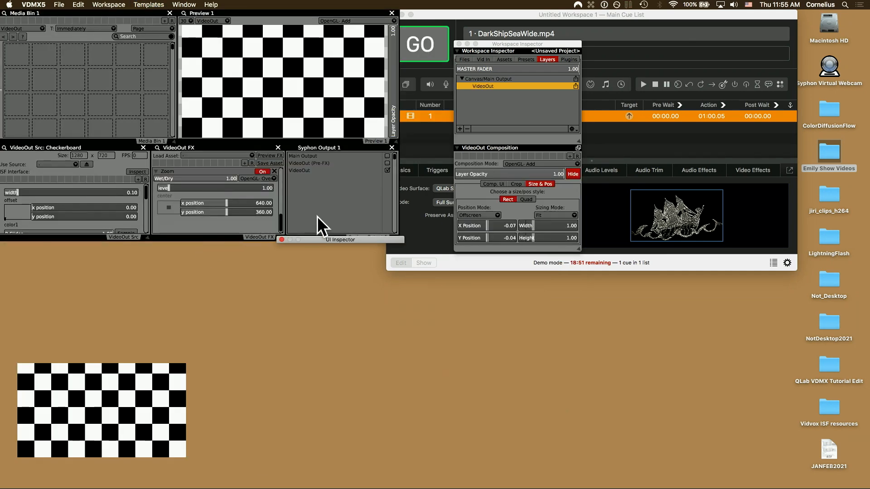
# Step: Move the Workspace Inspector clear of the QLab window and have Syphon Output 1 publish Main Output instead of VideoOut
pyautogui.moveTo(509, 43); pyautogui.dragTo(277, 253)
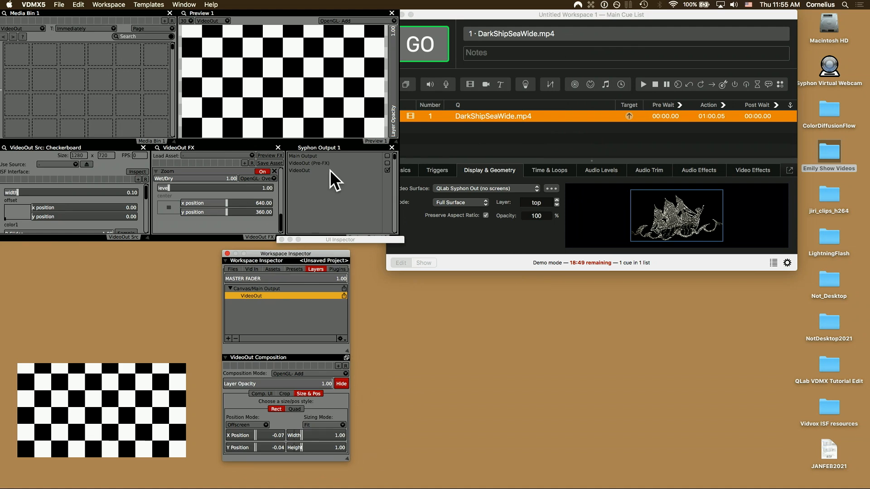
pyautogui.click(387, 170)
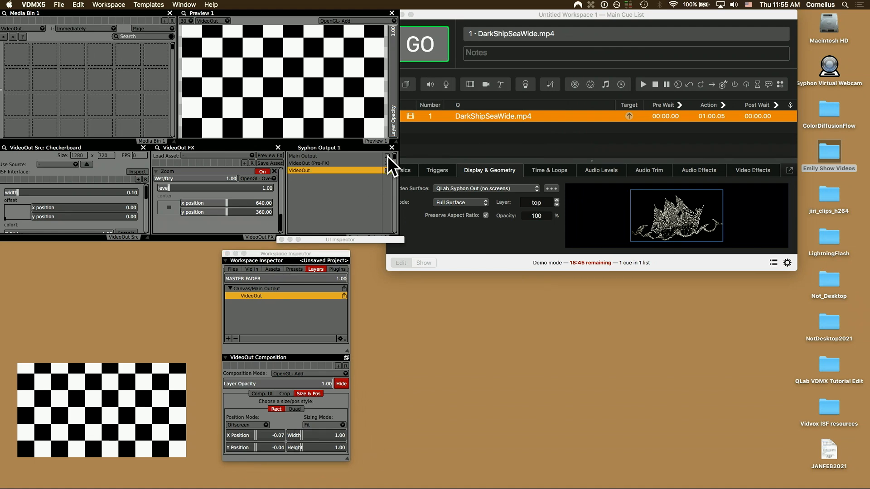
pyautogui.click(387, 156)
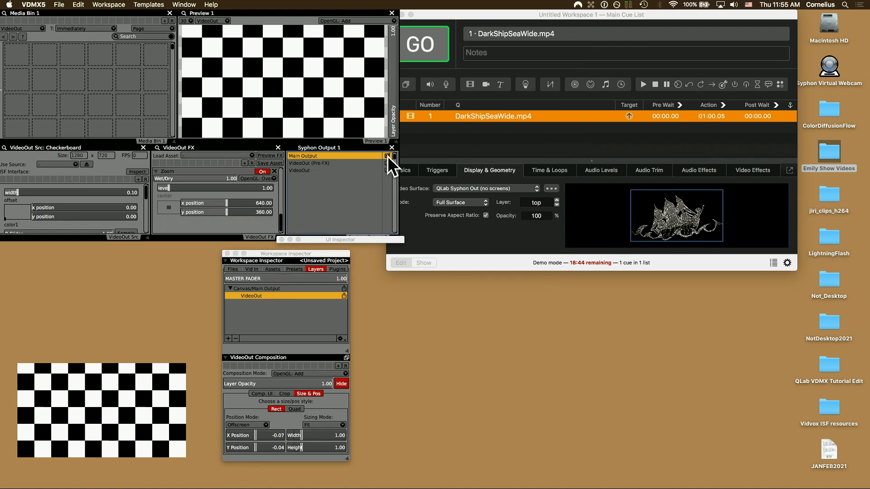
# Step: Switch to QLab and set Camera Patch 1 to VDMX5 - Main Output in the workspace's video settings
pyautogui.click(523, 134)
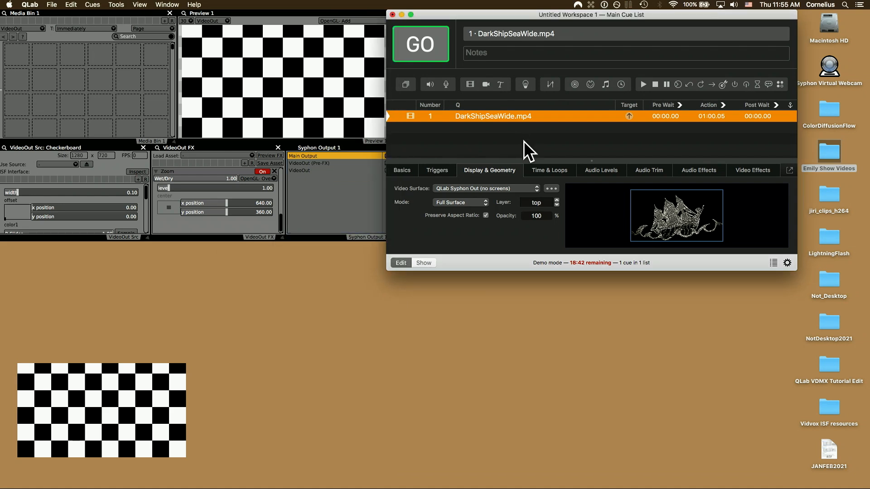
pyautogui.click(787, 262)
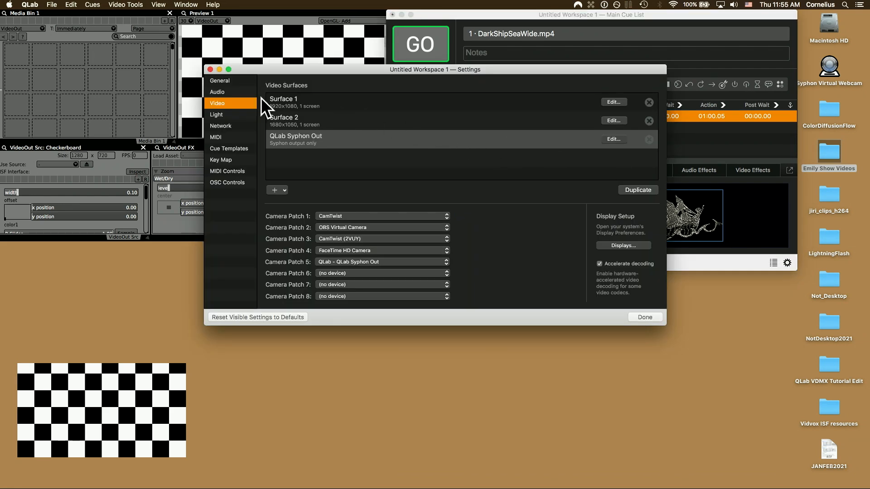
pyautogui.click(233, 112)
pyautogui.click(237, 101)
pyautogui.click(373, 213)
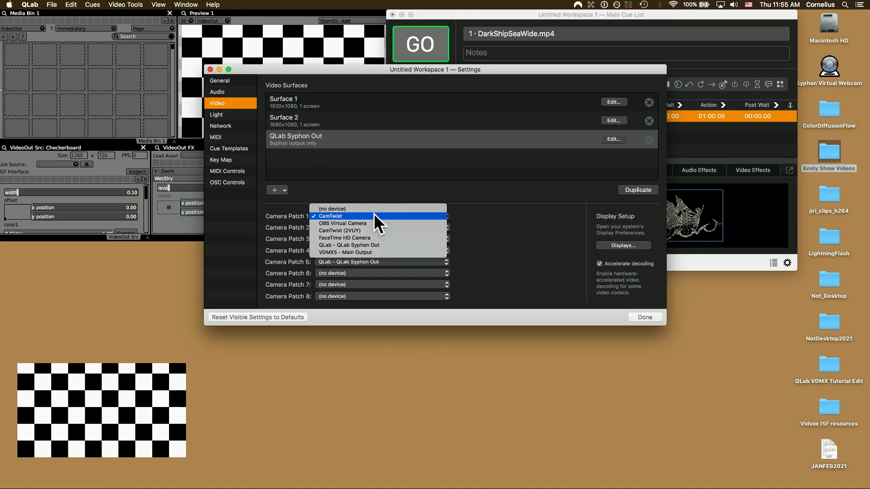
pyautogui.click(372, 252)
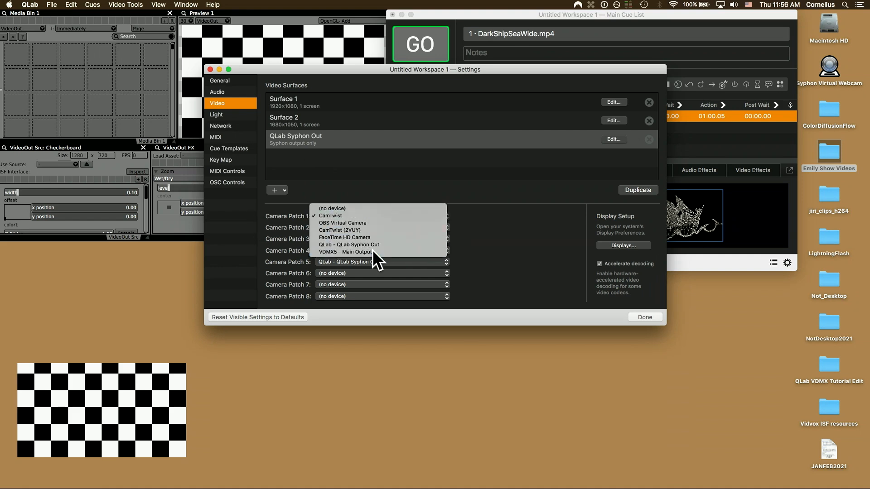
pyautogui.click(643, 315)
# Step: Add a camera cue after the video cue and check that its camera source is VDMX5 - Main Output
pyautogui.click(504, 132)
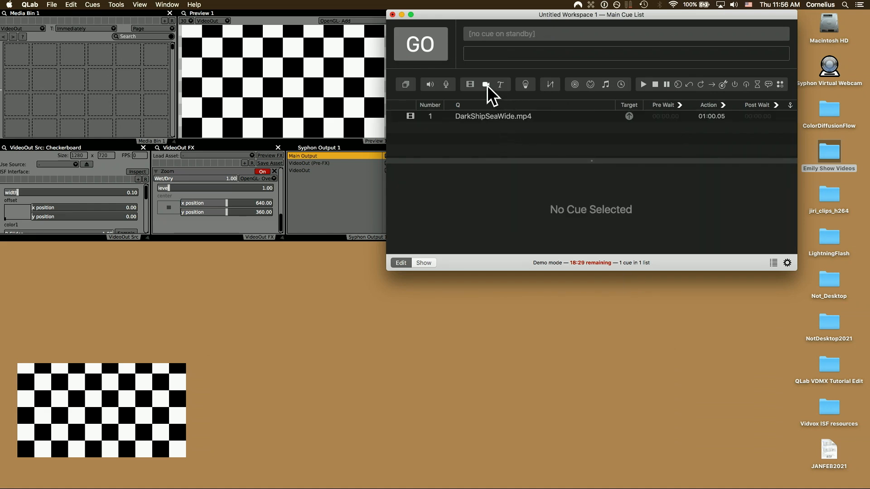
pyautogui.click(486, 84)
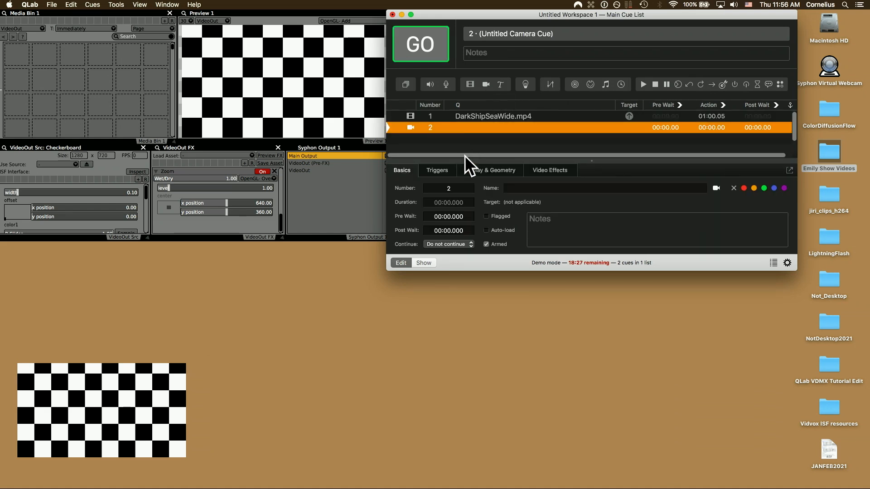
pyautogui.click(480, 170)
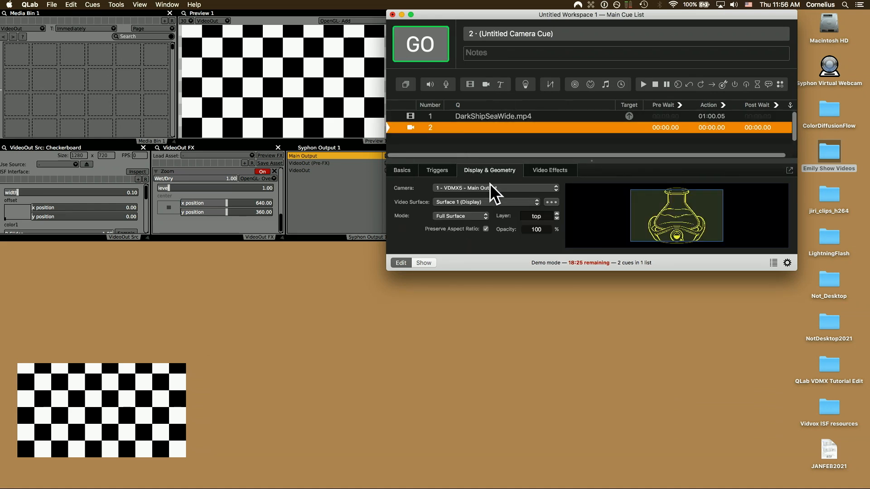
pyautogui.click(491, 185)
pyautogui.click(491, 185)
# Step: Review the video surface assignment of the DarkShipSeaWide.mp4 cue alongside the new camera cue
pyautogui.click(493, 132)
pyautogui.click(499, 116)
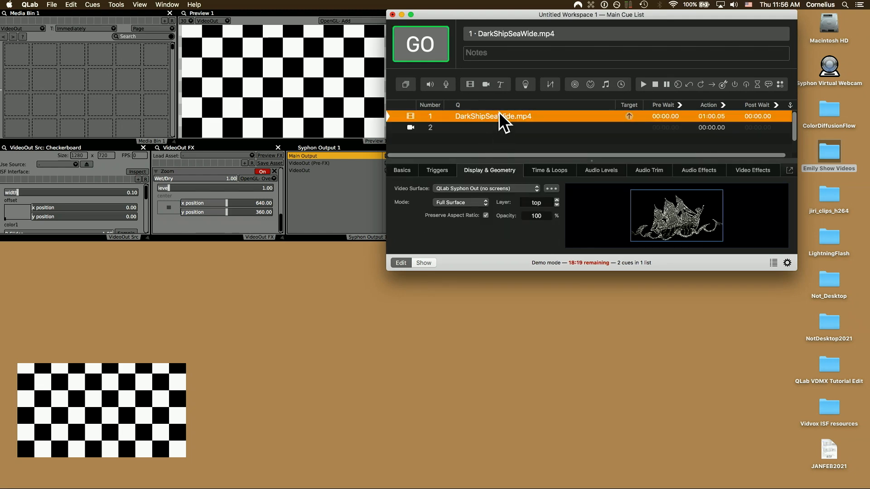
pyautogui.click(497, 128)
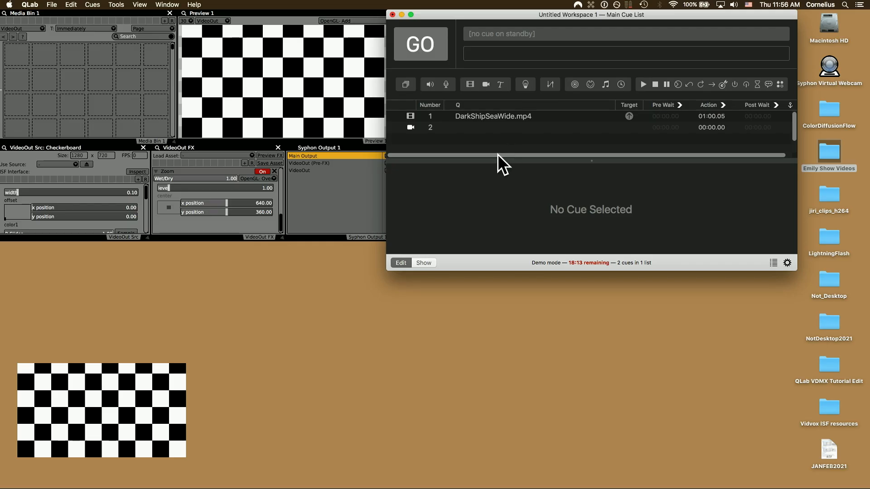
# Step: Switch to VDMX5 and add the QLab-QLab Syphon Out source as a clip in the media bin
pyautogui.click(16, 58)
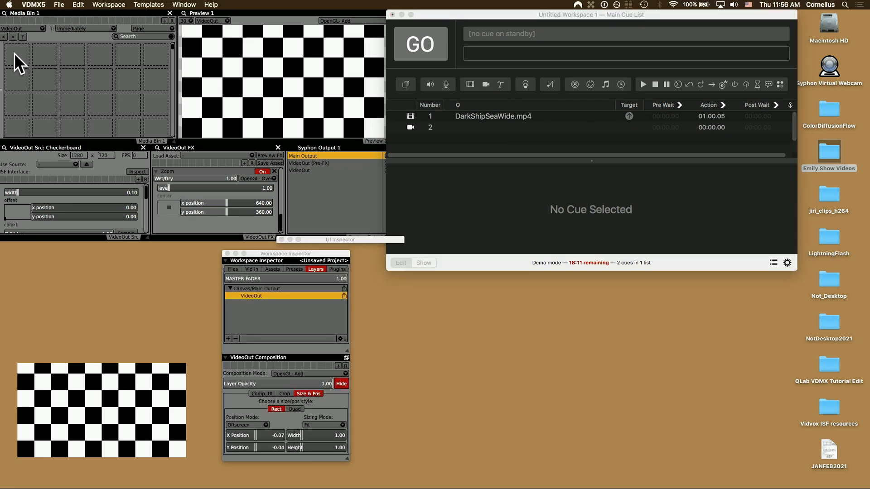
pyautogui.rightClick(15, 53)
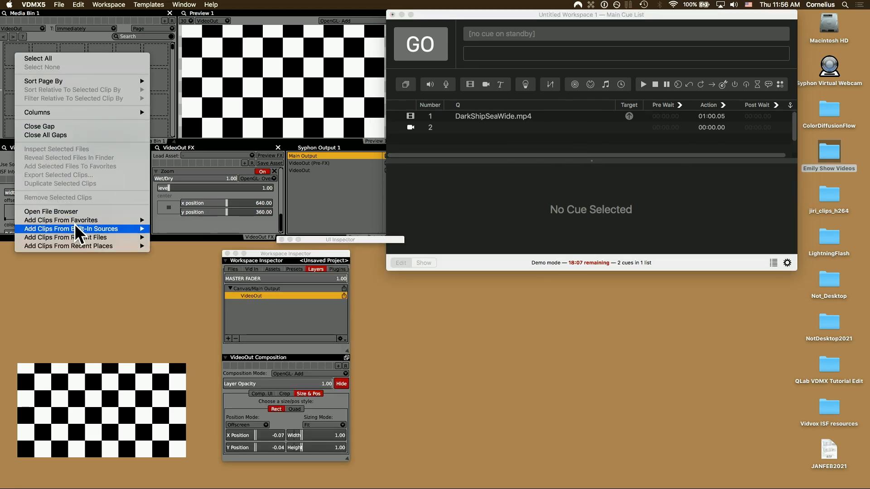
pyautogui.moveTo(77, 228)
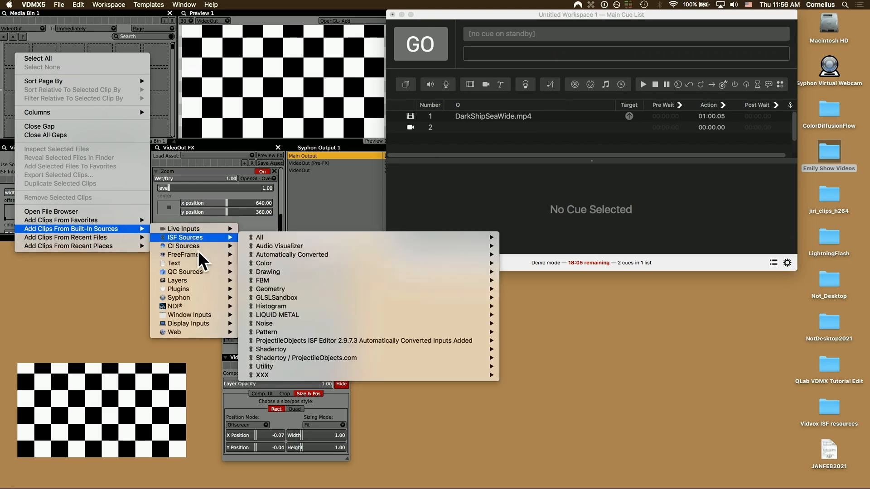
pyautogui.moveTo(210, 298)
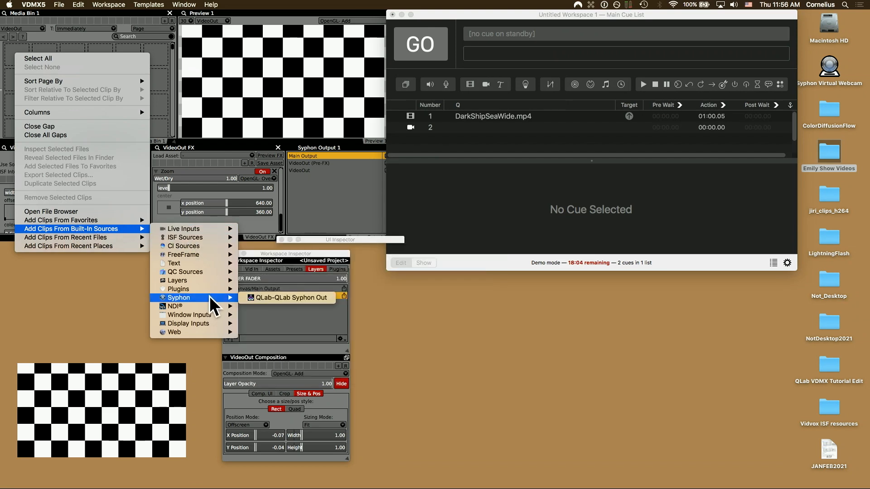
pyautogui.click(267, 298)
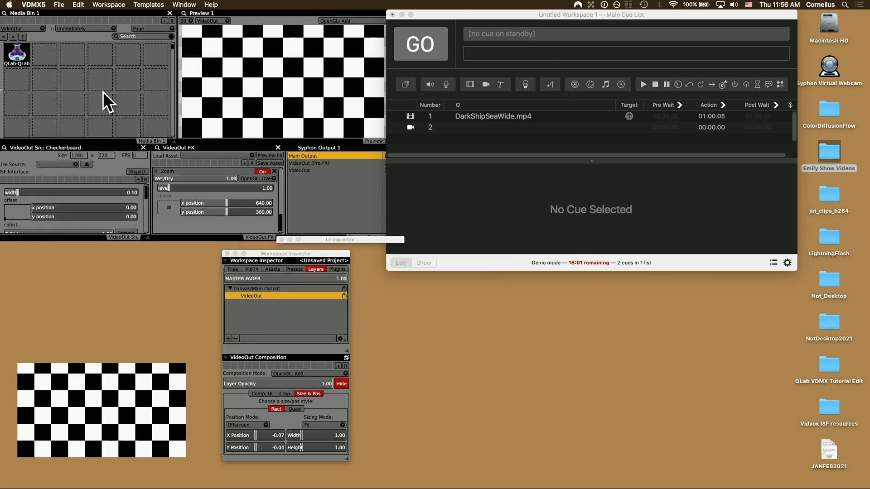
# Step: Load the QLab-QLab clip onto the VideoOut layer, then switch to QLab and play the DarkShipSeaWide.mp4 cue
pyautogui.click(16, 58)
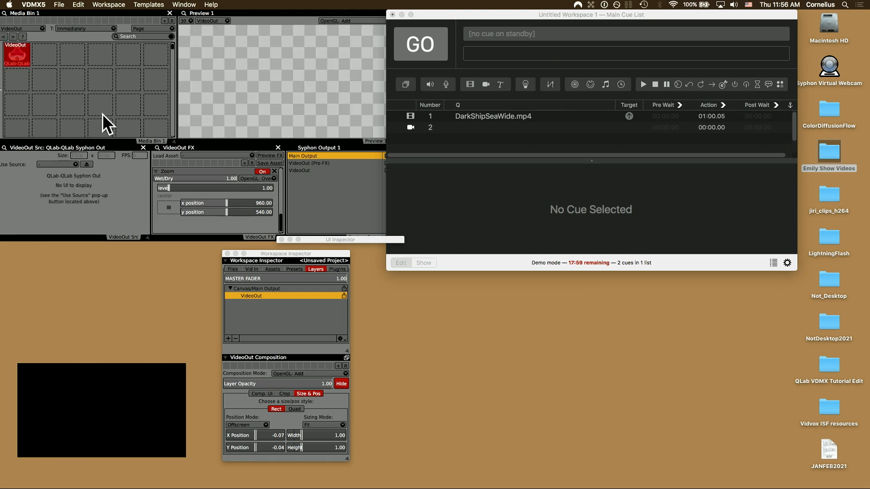
pyautogui.click(476, 113)
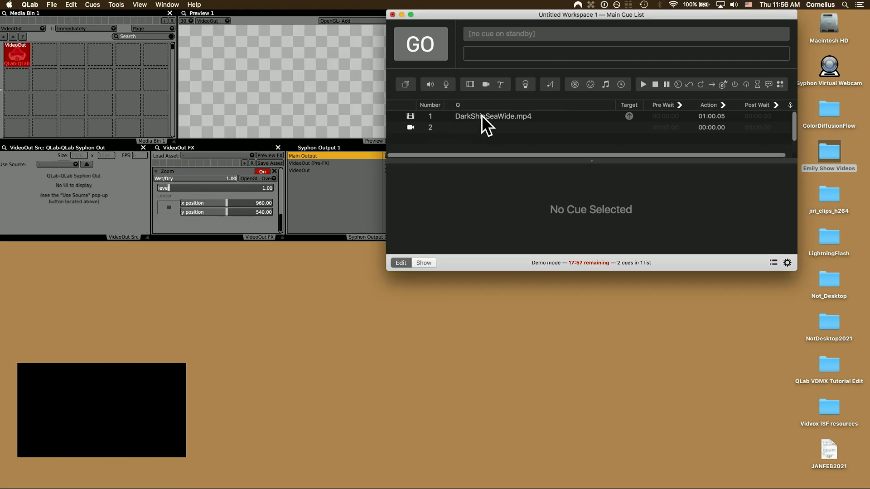
pyautogui.click(481, 115)
pyautogui.press('space')
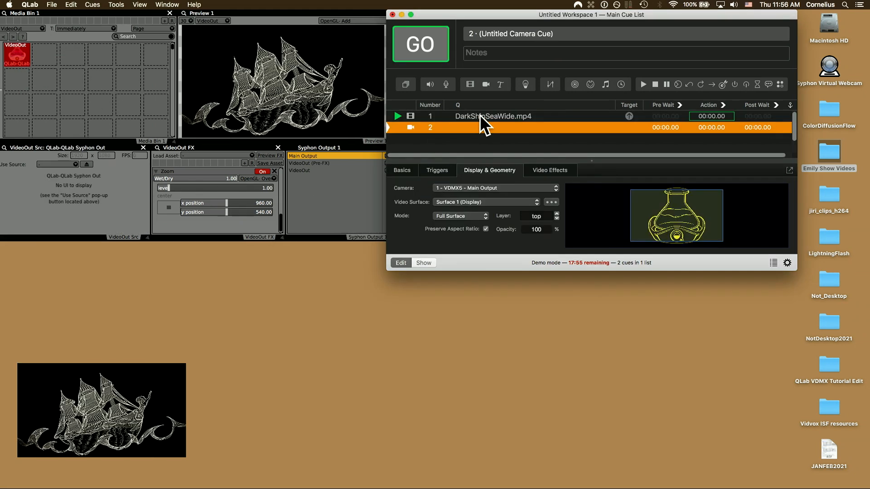
# Step: Switch to VDMX5, remove the Zoom effect from VideoOut FX, and reposition the video output and Workspace Inspector windows
pyautogui.click(273, 171)
pyautogui.moveTo(146, 368); pyautogui.dragTo(138, 305)
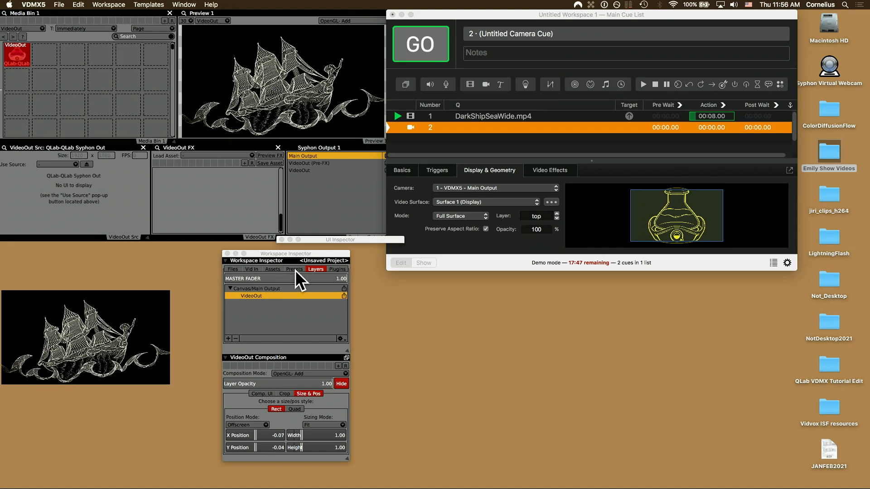
pyautogui.click(293, 252)
pyautogui.moveTo(294, 253); pyautogui.dragTo(513, 219)
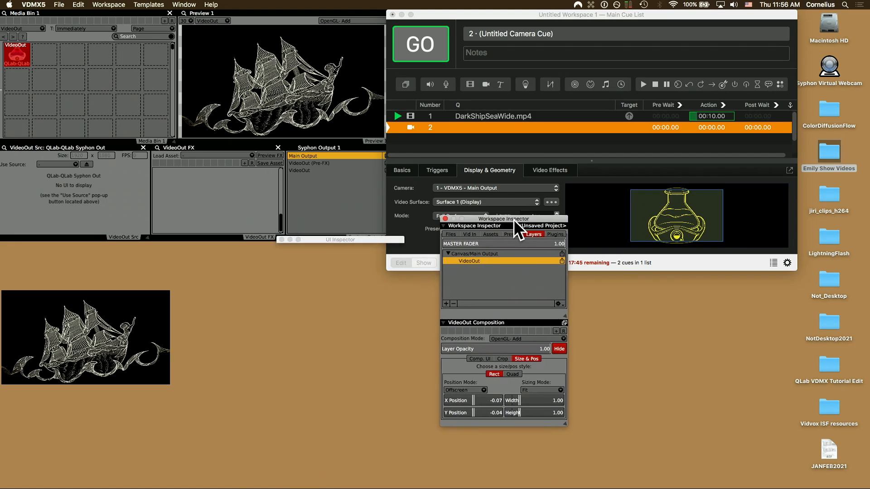
# Step: Rename the VideoOut layer to "Ship At Sea (QLab Syphon)"
pyautogui.click(480, 274)
pyautogui.click(472, 261)
pyautogui.doubleClick(476, 260)
pyautogui.write('Sh')
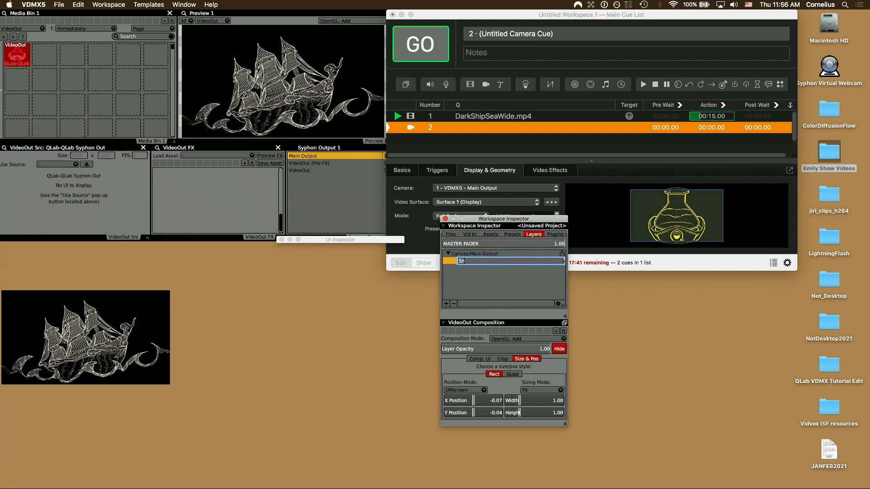
pyautogui.write('ip At Sea (')
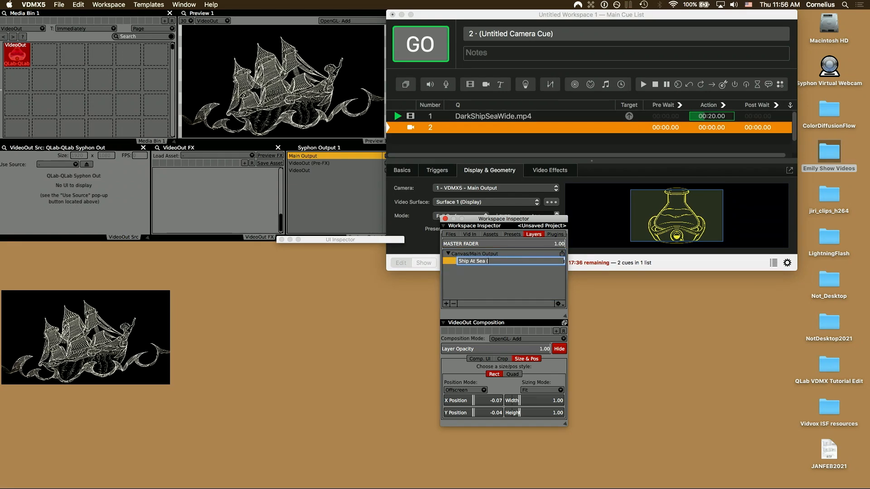
pyautogui.write('QLab Syphon)')
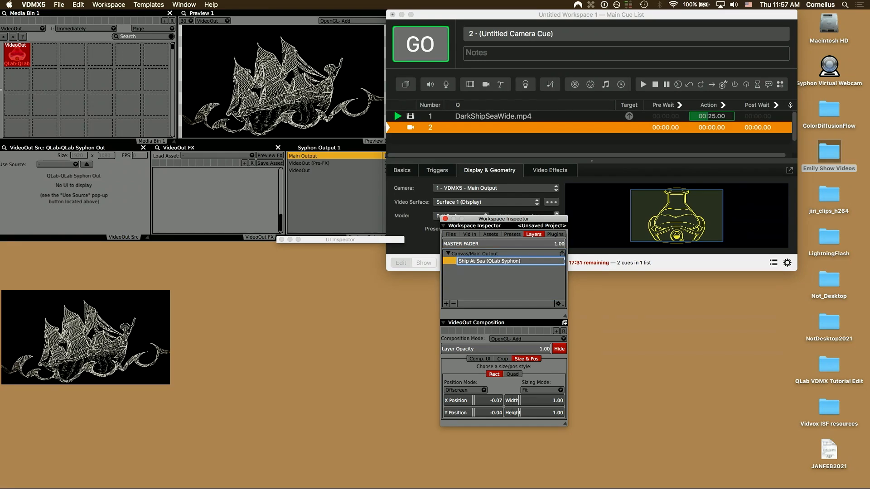
pyautogui.click(480, 263)
pyautogui.click(477, 260)
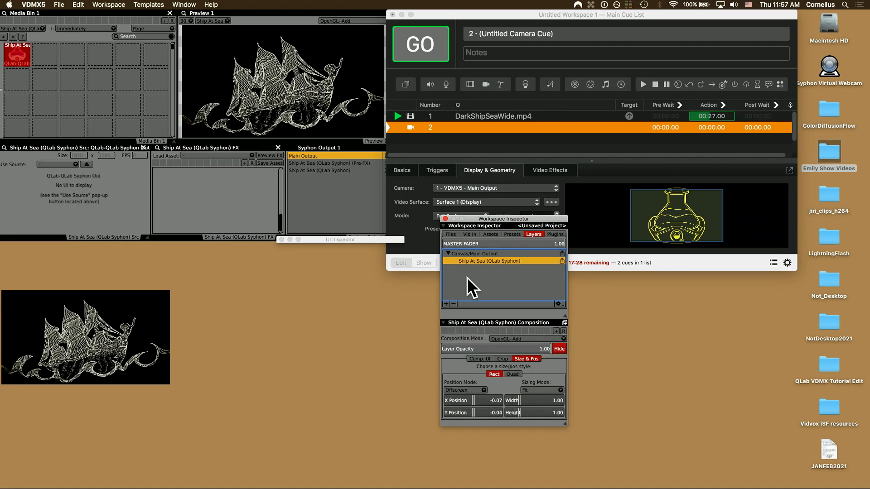
# Step: Add a new layer named "Lightning" and place it above the Ship At Sea (QLab Syphon) layer
pyautogui.click(446, 304)
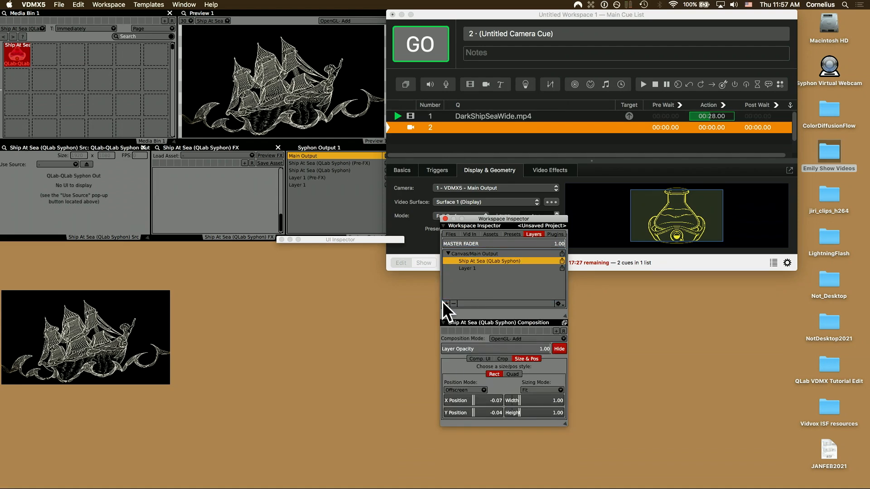
pyautogui.click(471, 268)
pyautogui.click(468, 268)
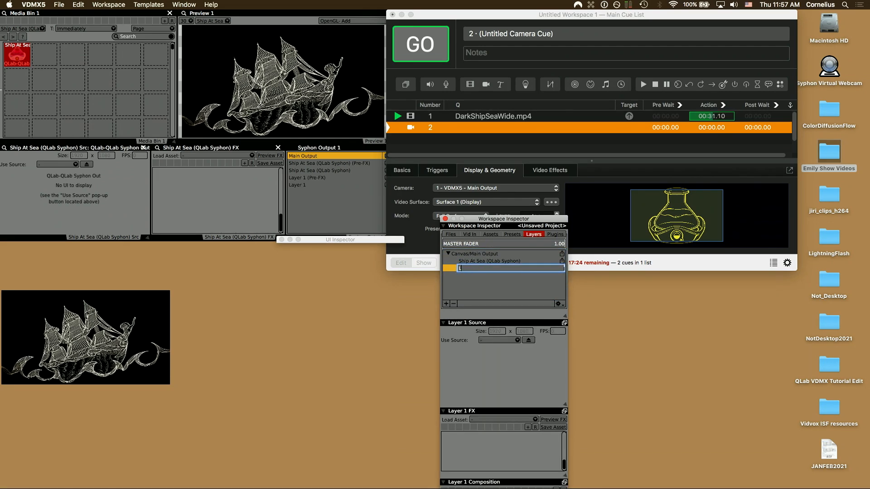
pyautogui.press('Return')
pyautogui.moveTo(464, 267); pyautogui.dragTo(483, 270)
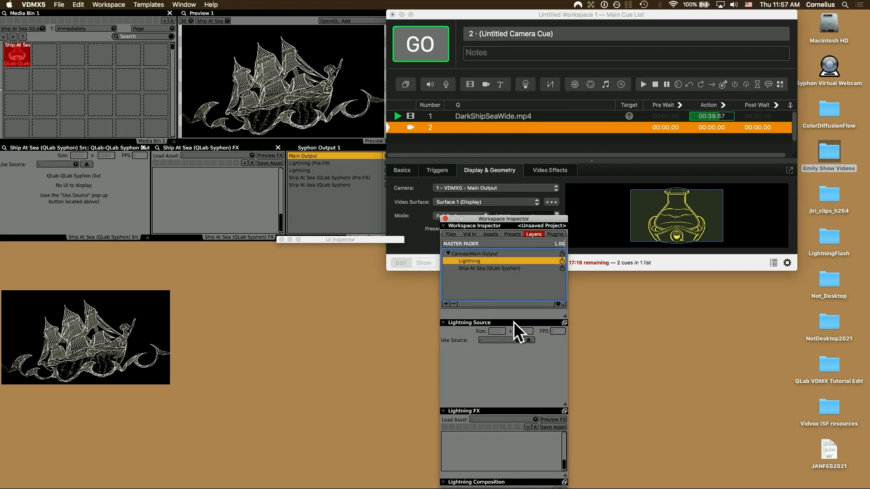
# Step: Detach the Lightning layer's Source, FX and Composition sections into one floating window below the Ship At Sea controls
pyautogui.moveTo(537, 219); pyautogui.dragTo(524, 60)
pyautogui.click(550, 164)
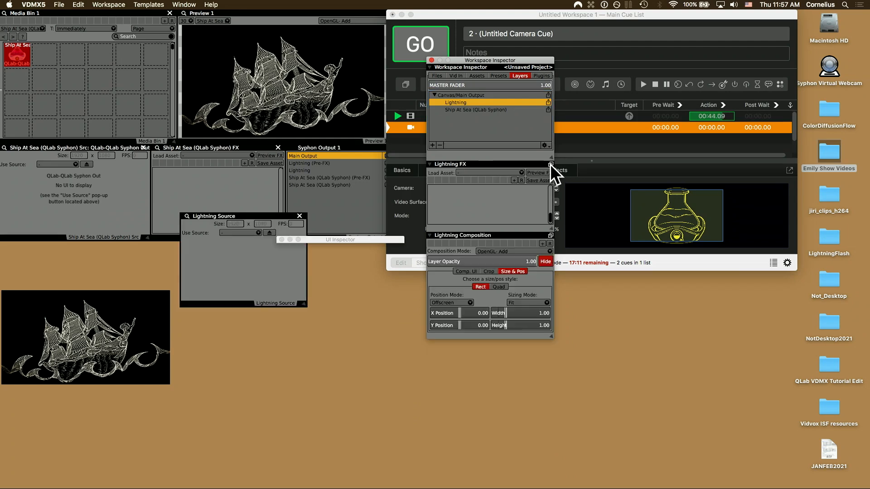
pyautogui.click(550, 164)
pyautogui.click(550, 163)
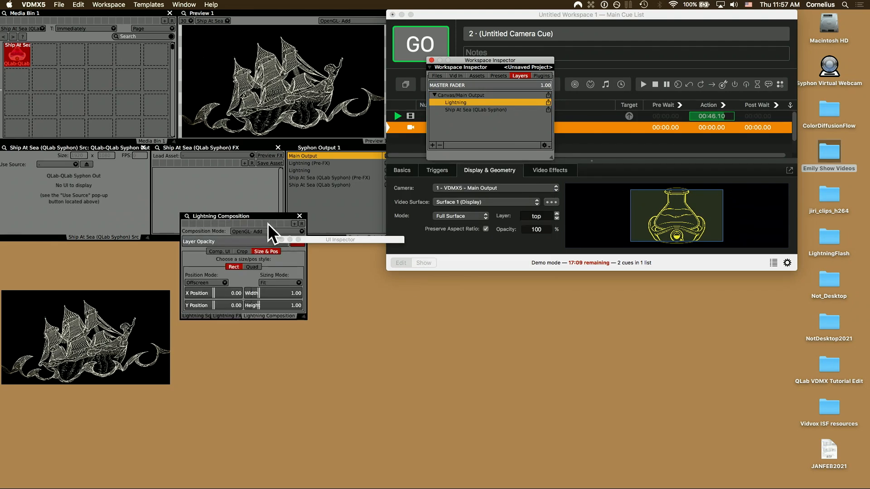
pyautogui.moveTo(267, 222); pyautogui.dragTo(529, 282)
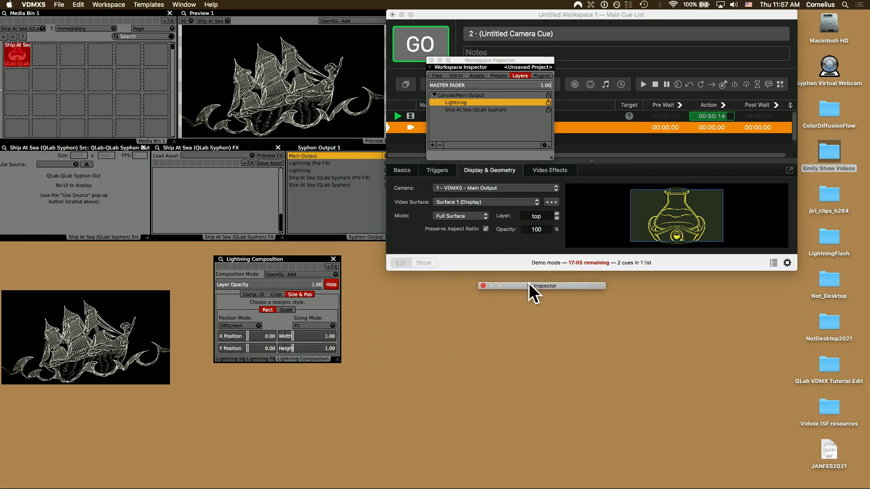
pyautogui.moveTo(265, 256); pyautogui.dragTo(291, 247)
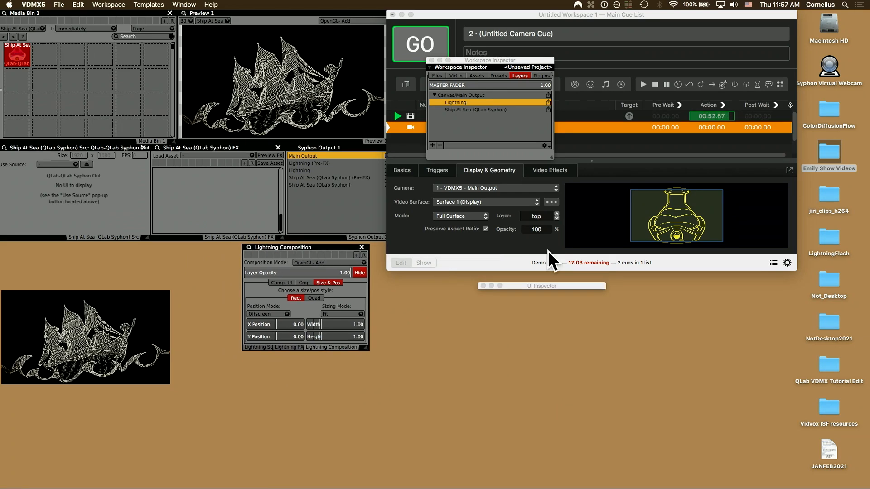
# Step: Open the LightningFlash folder on the desktop and add LightningFlash.fs to the VDMX5 media bin
pyautogui.click(826, 236)
pyautogui.doubleClick(825, 238)
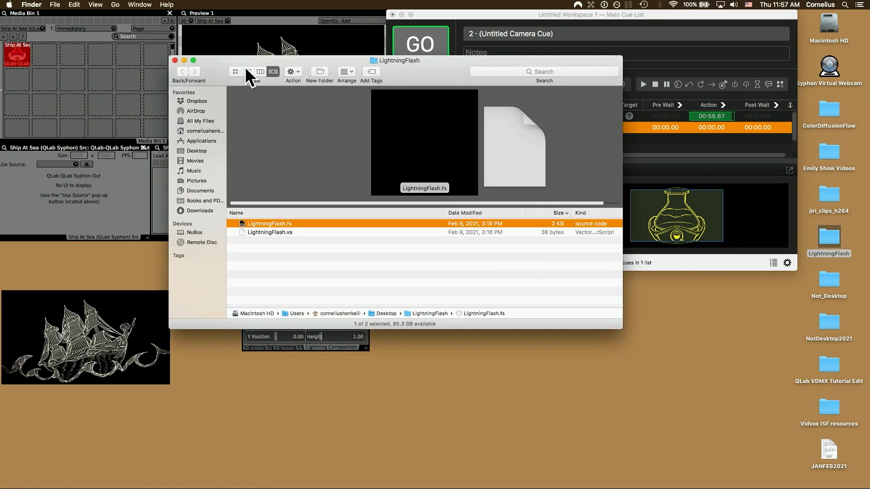
pyautogui.moveTo(211, 63); pyautogui.dragTo(481, 81)
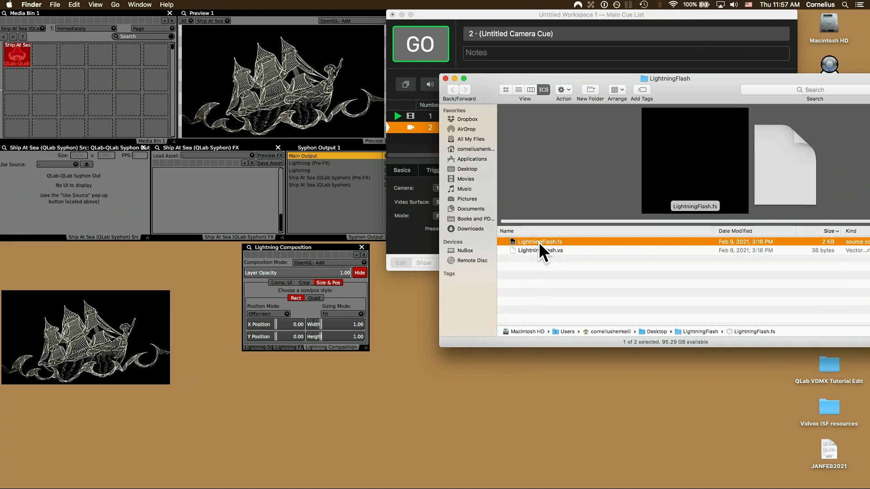
pyautogui.moveTo(541, 240); pyautogui.dragTo(94, 73)
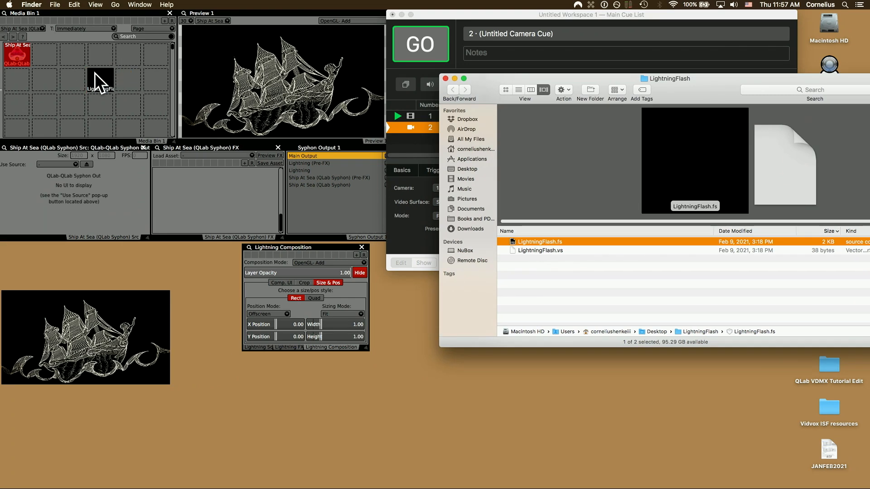
# Step: In VDMX5, set the media bin's target layer to Lightning and load the LightningFlash clip onto it
pyautogui.click(99, 53)
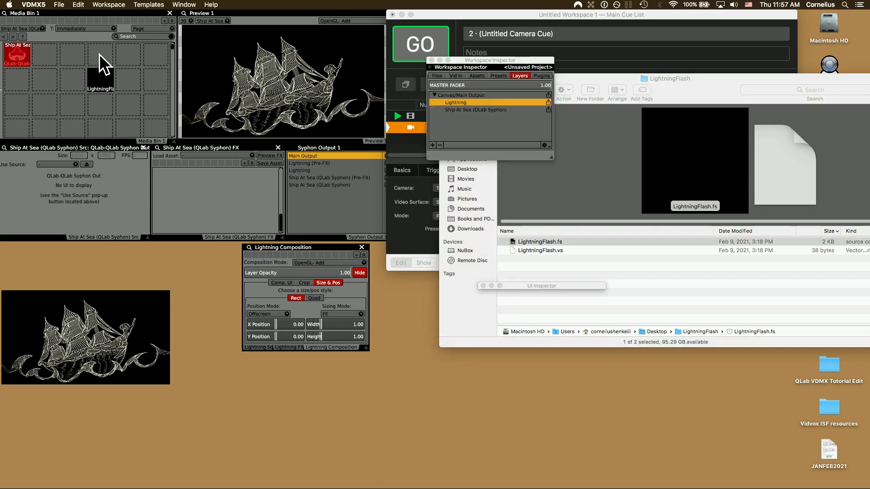
pyautogui.click(40, 27)
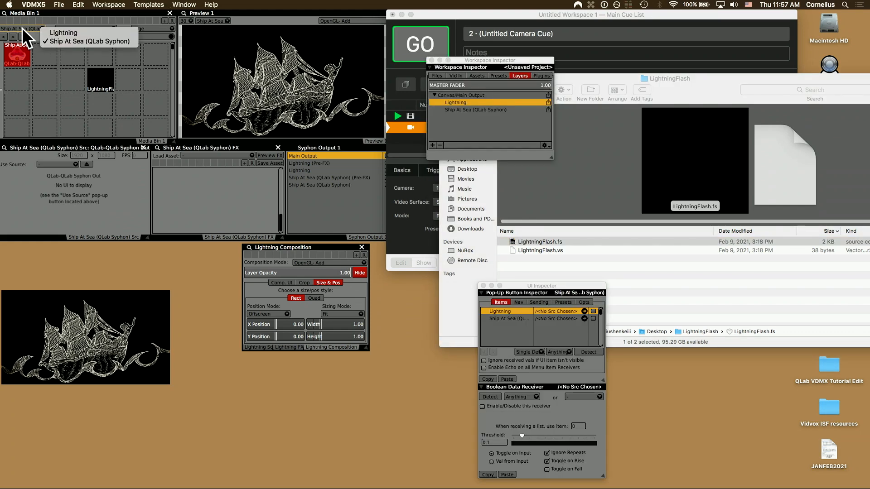
pyautogui.click(73, 31)
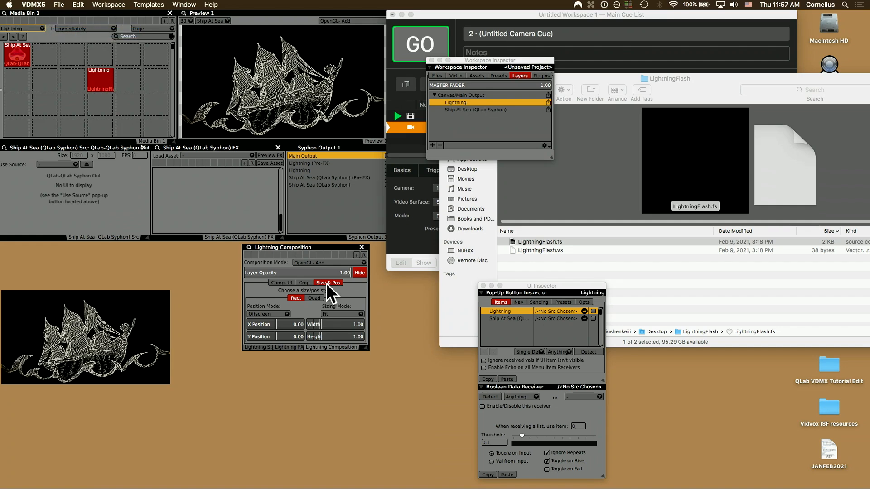
# Step: Reposition and enlarge the Lightning window and show its LightningFlash source controls
pyautogui.moveTo(272, 248); pyautogui.dragTo(234, 250)
pyautogui.moveTo(329, 352); pyautogui.dragTo(365, 374)
pyautogui.click(244, 370)
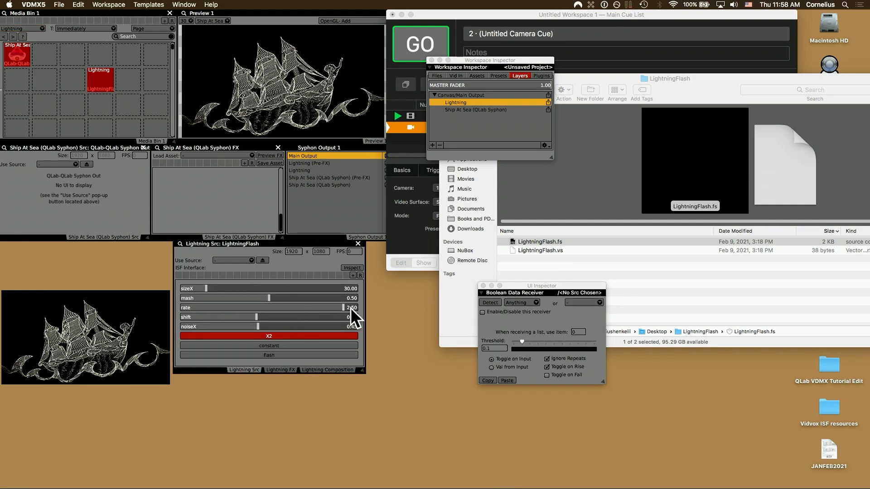
# Step: Try the LightningFlash flash control, map it to keyboard key 3 with Key Detect, and test the mapping
pyautogui.click(284, 354)
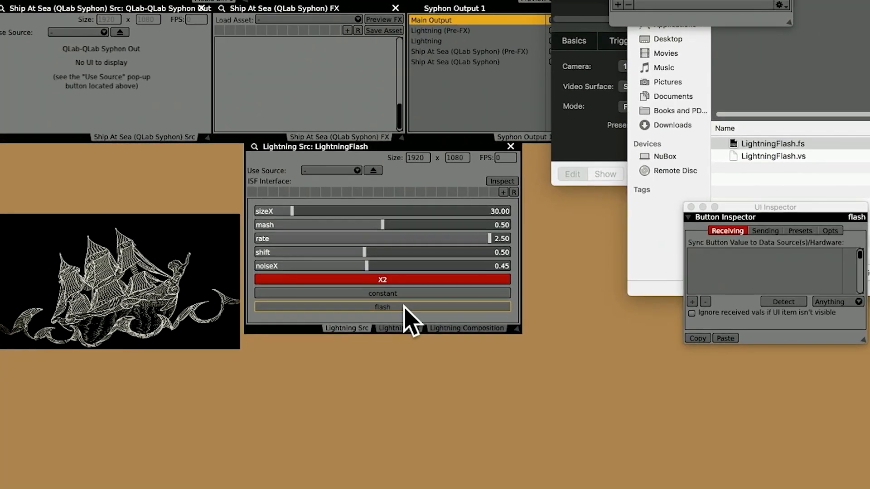
pyautogui.click(403, 306)
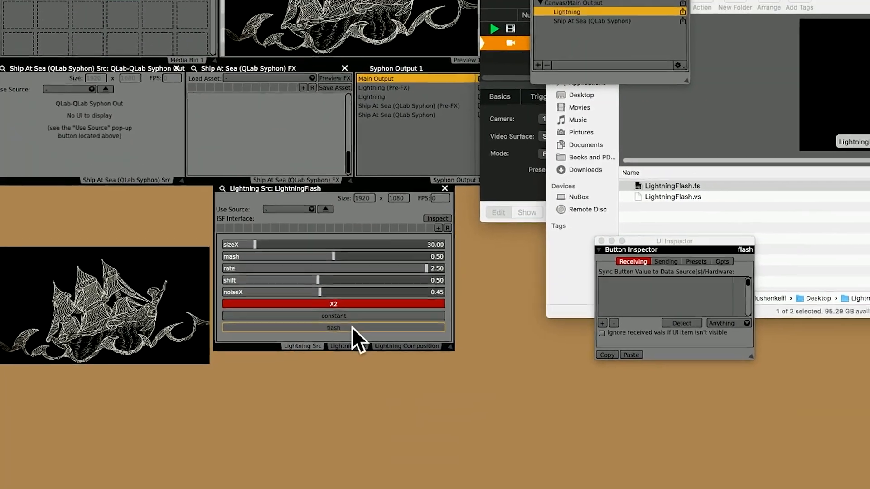
pyautogui.rightClick(373, 319)
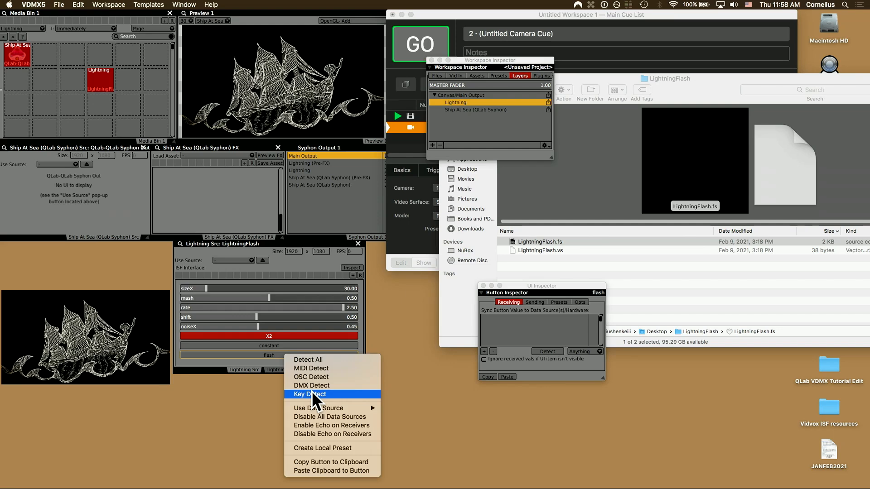
pyautogui.click(316, 385)
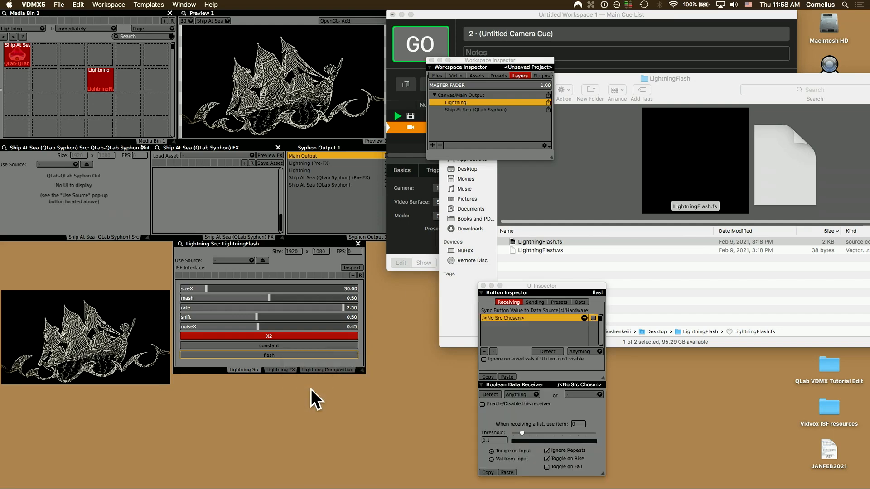
pyautogui.press('3')
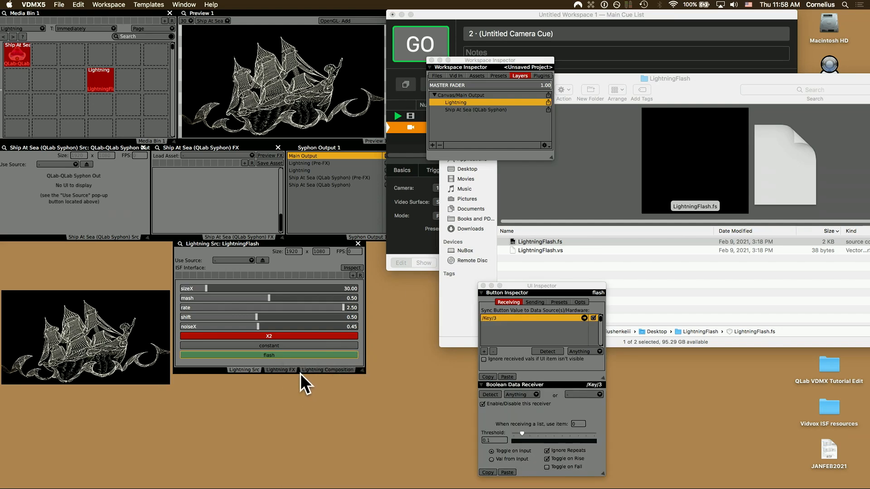
pyautogui.press('3')
pyautogui.press('3')
pyautogui.press('3')
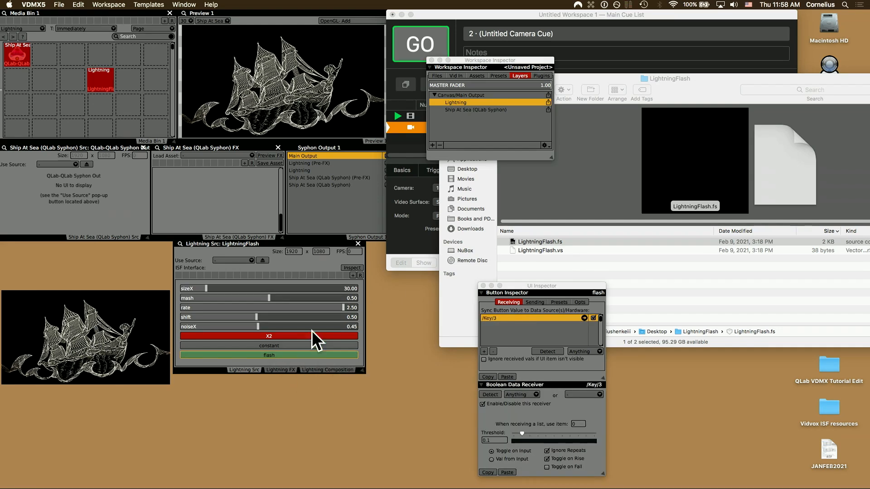
# Step: Switch to QLab and move its workspace window aside to uncover VDMX5's Preview and Syphon Output windows
pyautogui.click(626, 14)
pyautogui.click(549, 137)
pyautogui.click(521, 127)
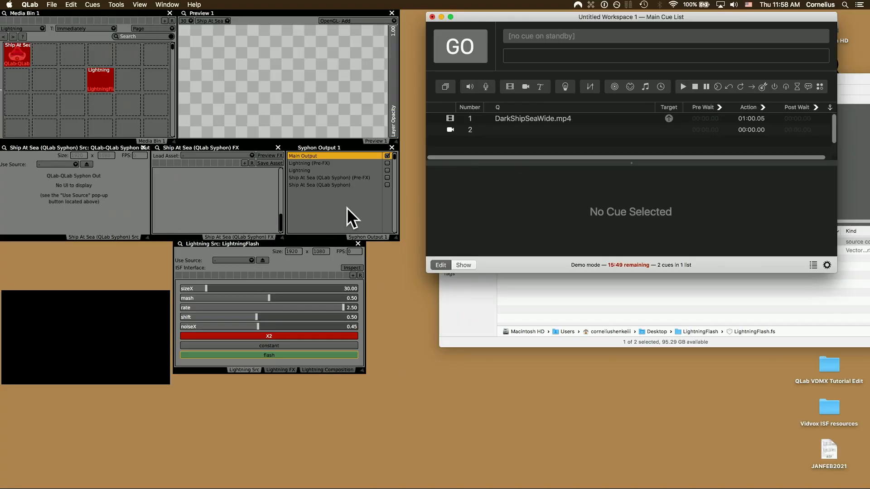
# Step: Switch to VDMX5, add an Audio Analysis plugin, and dock its window beneath the Lightning source window at the same width
pyautogui.click(346, 208)
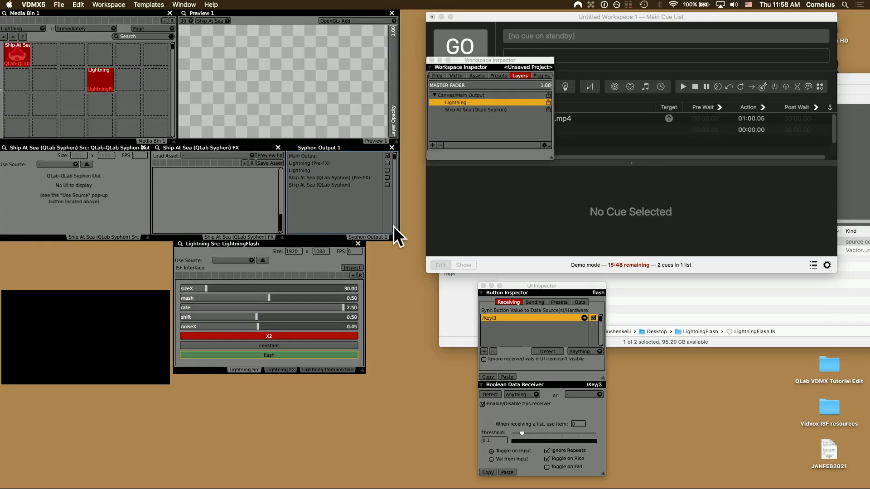
pyautogui.click(541, 75)
pyautogui.click(432, 145)
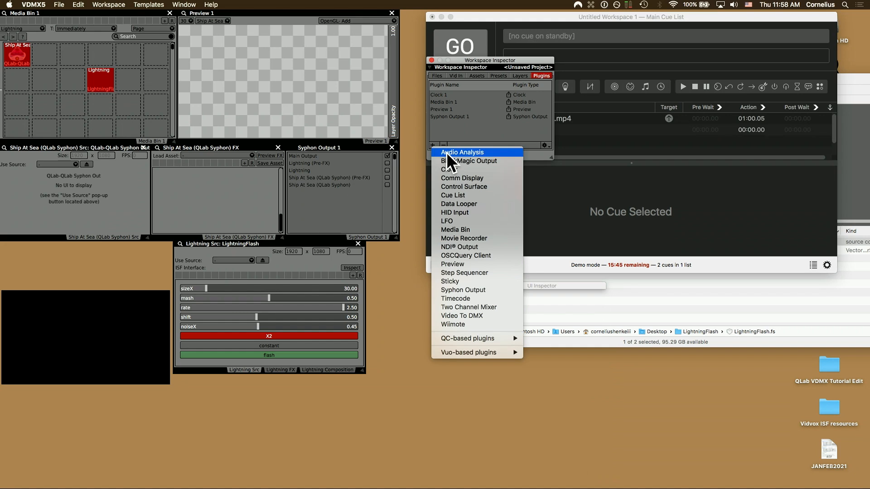
pyautogui.click(462, 152)
pyautogui.moveTo(326, 58); pyautogui.dragTo(232, 376)
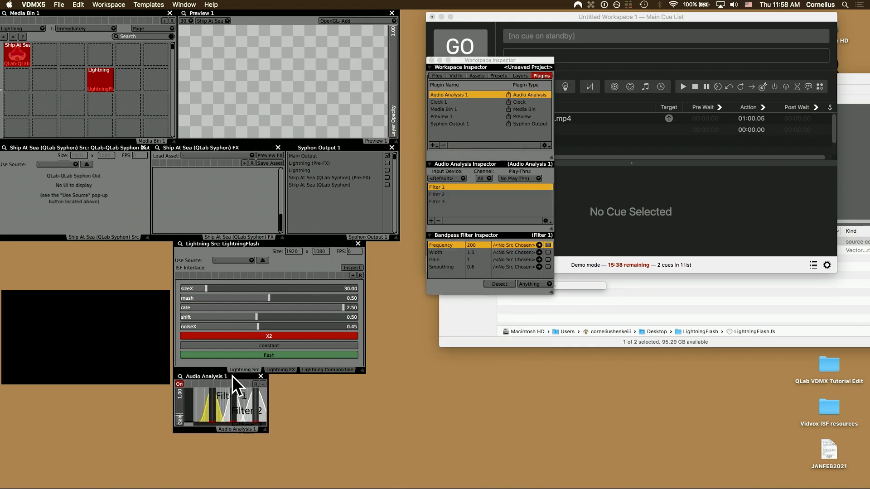
pyautogui.moveTo(354, 459); pyautogui.dragTo(363, 485)
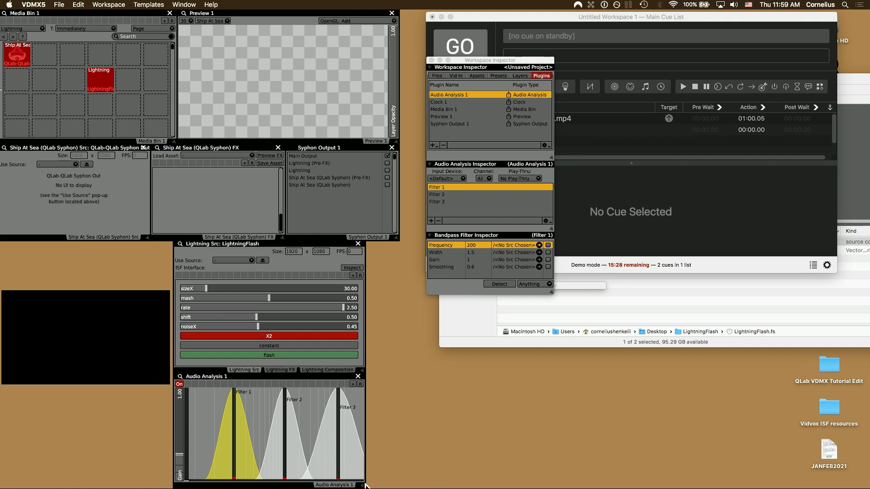
# Step: Assign Filter 3 of Audio Analysis 1 as the data source for LightningFlash's flash control
pyautogui.rightClick(279, 354)
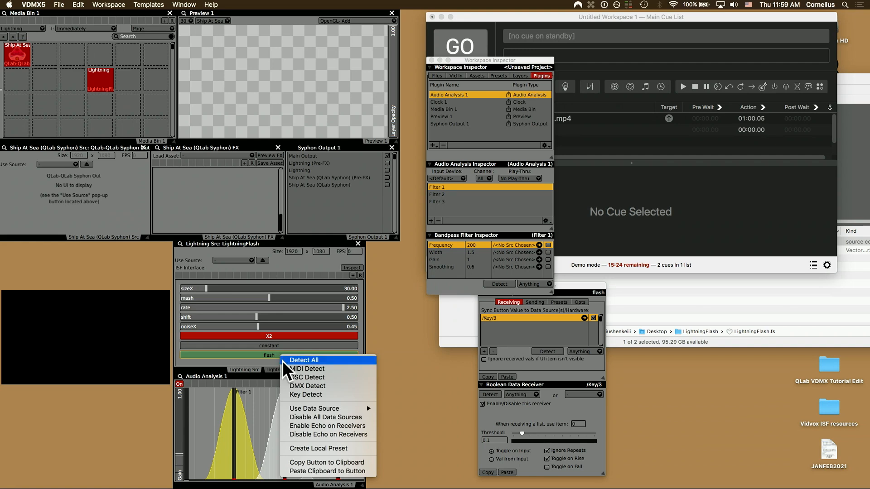
pyautogui.moveTo(318, 408)
pyautogui.moveTo(409, 411)
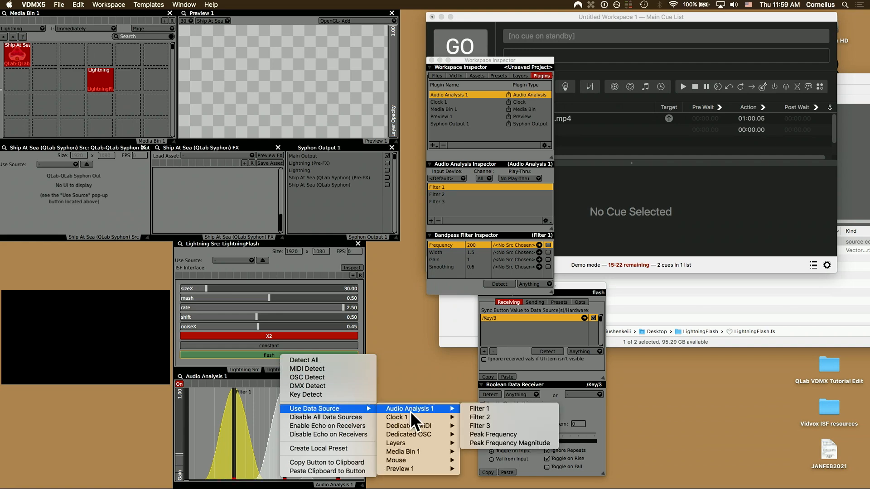
pyautogui.click(487, 425)
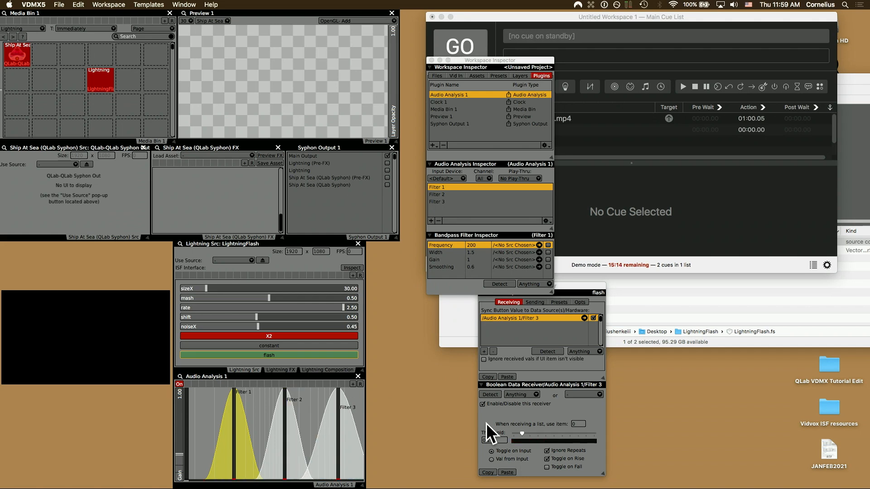
# Step: Switch to QLab and review the display settings of the DarkShipSeaWide.mp4 cue and camera cue 2
pyautogui.click(616, 130)
pyautogui.click(828, 118)
pyautogui.click(808, 137)
pyautogui.click(829, 117)
pyautogui.click(839, 103)
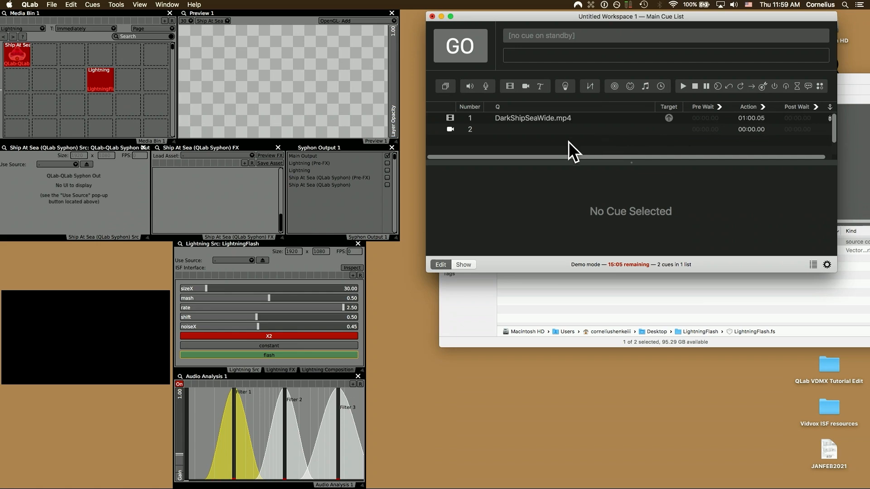
pyautogui.click(542, 116)
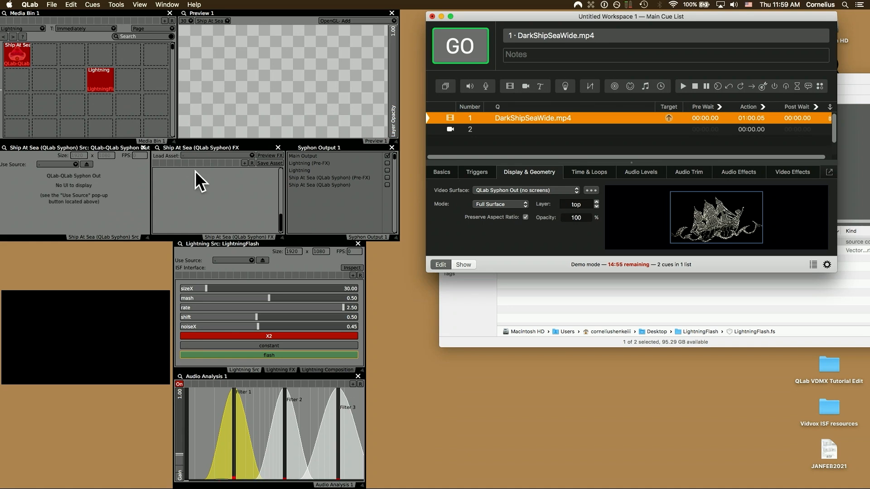
pyautogui.click(490, 129)
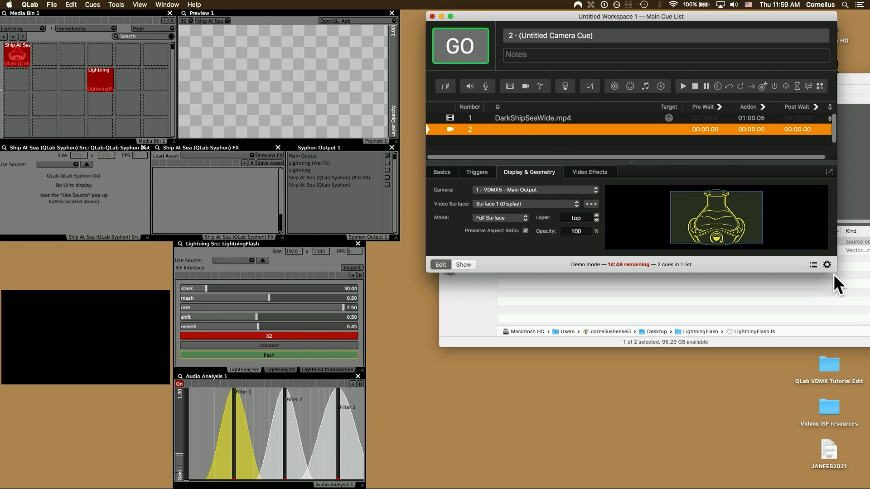
# Step: Play the DarkShipSeaWide.mp4 cue to send the ship video into VDMX5
pyautogui.click(517, 117)
pyautogui.press('space')
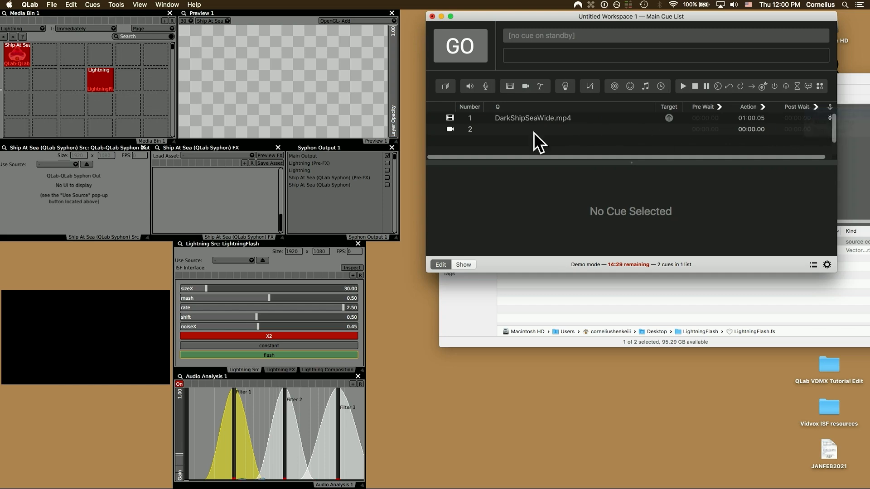
pyautogui.click(526, 118)
pyautogui.press('space')
# Step: Switch to Finder, close the LightningFlash folder window, and move the QLab workspace aside to uncover the desktop folders
pyautogui.click(847, 203)
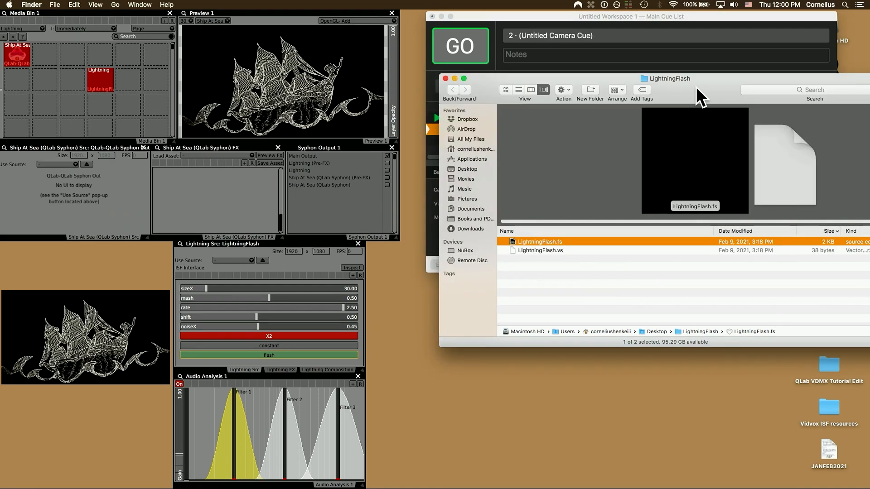
pyautogui.press('super+w')
pyautogui.moveTo(781, 17); pyautogui.dragTo(755, 16)
# Step: Add ColorDiffusionFlow.fs from its desktop folder to the media bin slot beneath the Lightning clip, and close the folder window
pyautogui.doubleClick(843, 121)
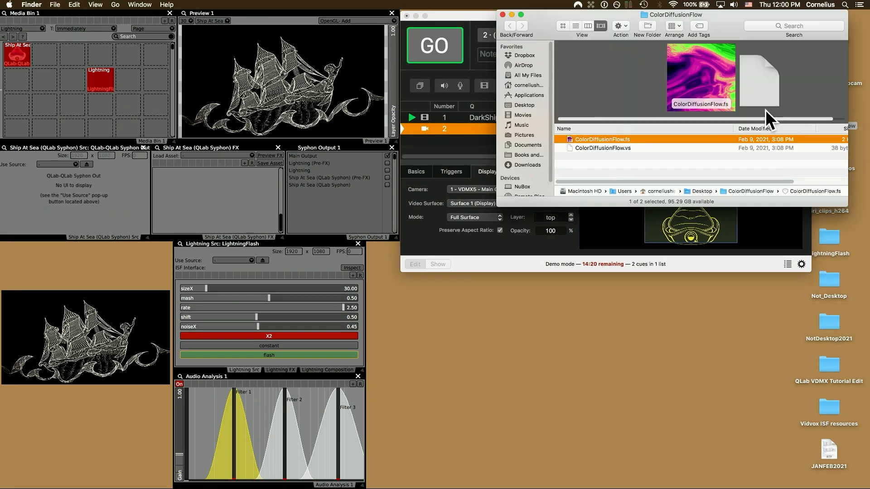
pyautogui.moveTo(585, 144); pyautogui.dragTo(91, 109)
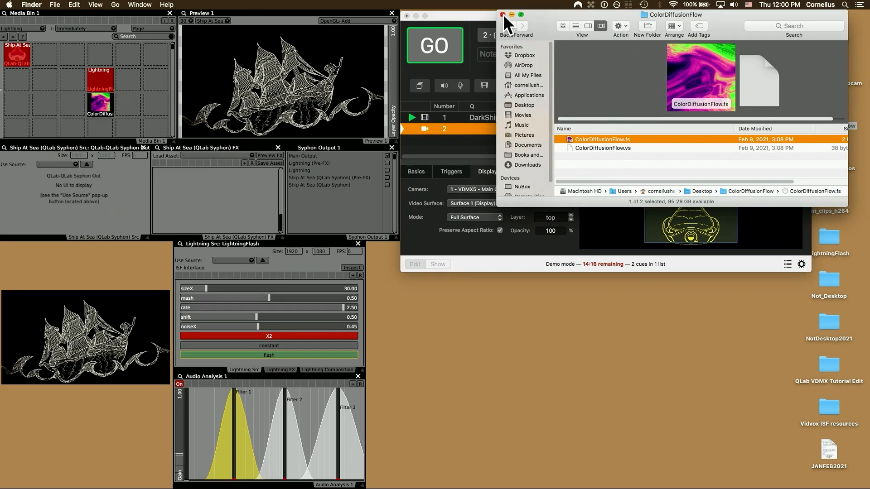
pyautogui.click(502, 14)
# Step: Target the Lightning layer in VDMX5's media bin and load the ColorDiffusionFlow clip into it
pyautogui.click(45, 34)
pyautogui.click(43, 28)
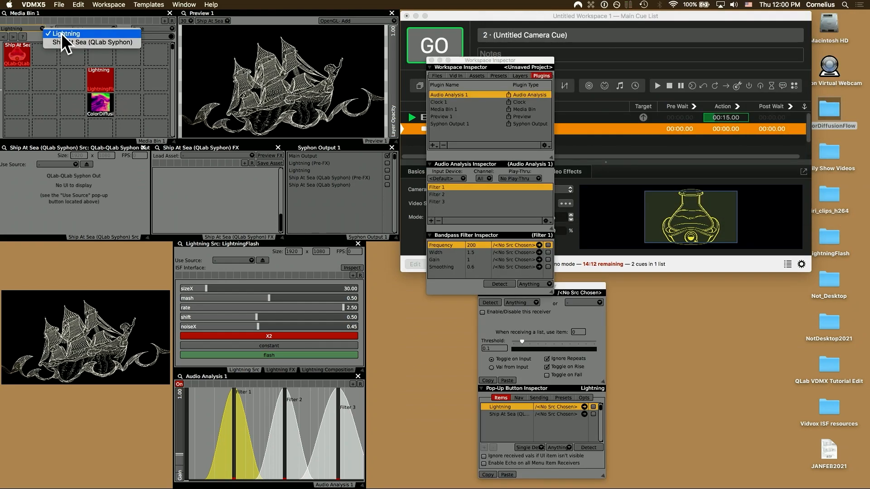
pyautogui.click(61, 33)
pyautogui.click(100, 100)
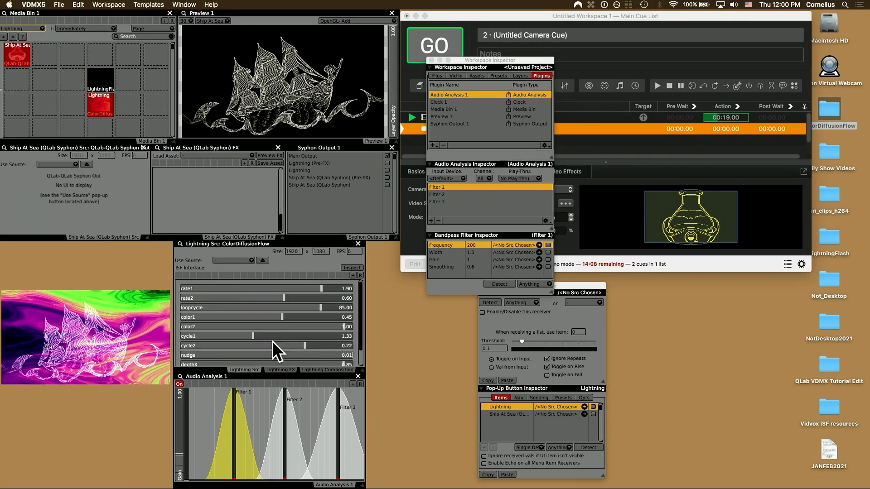
# Step: Try OpenGL- Over as the Lightning layer's composition mode and settle on CoreImage Multiply
pyautogui.click(281, 369)
pyautogui.click(317, 369)
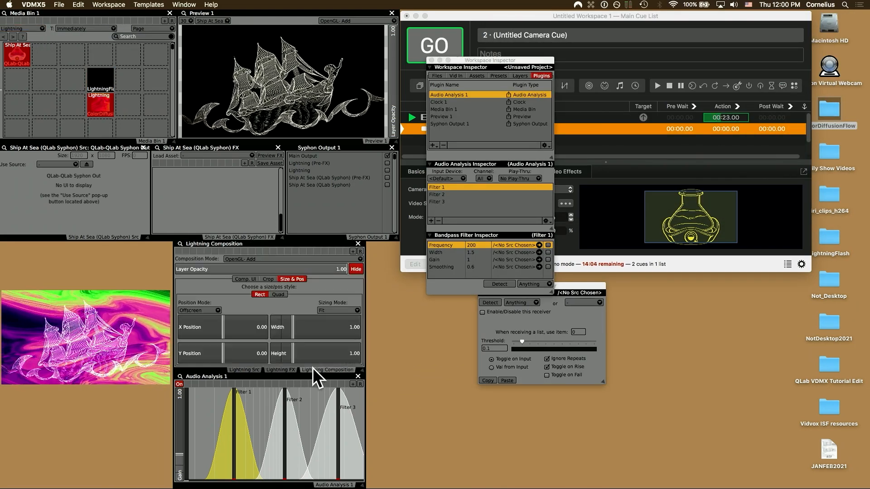
pyautogui.click(293, 258)
pyautogui.click(299, 271)
pyautogui.click(304, 261)
pyautogui.moveTo(315, 284)
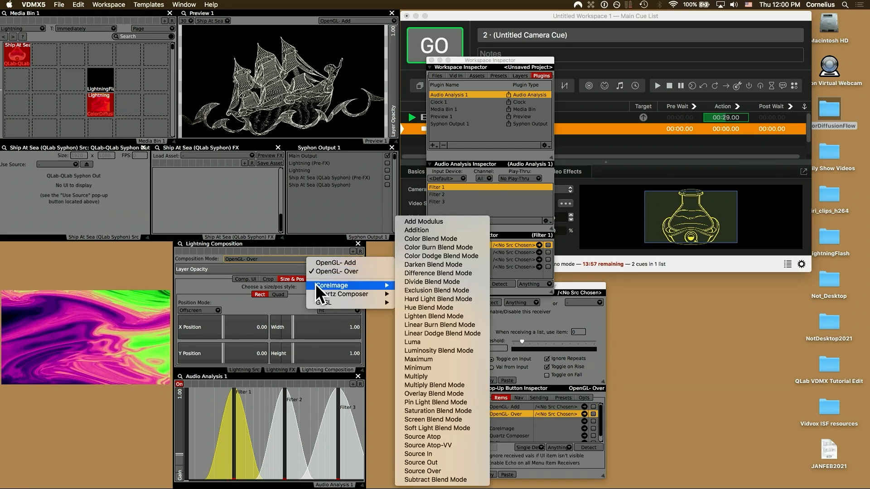
pyautogui.click(417, 363)
# Step: Switch to QLab to check the DarkShipSeaWide.mp4 cue, and bring up the VDMX QLAB Workflow 2.png diagram in Preview
pyautogui.click(590, 138)
pyautogui.click(551, 116)
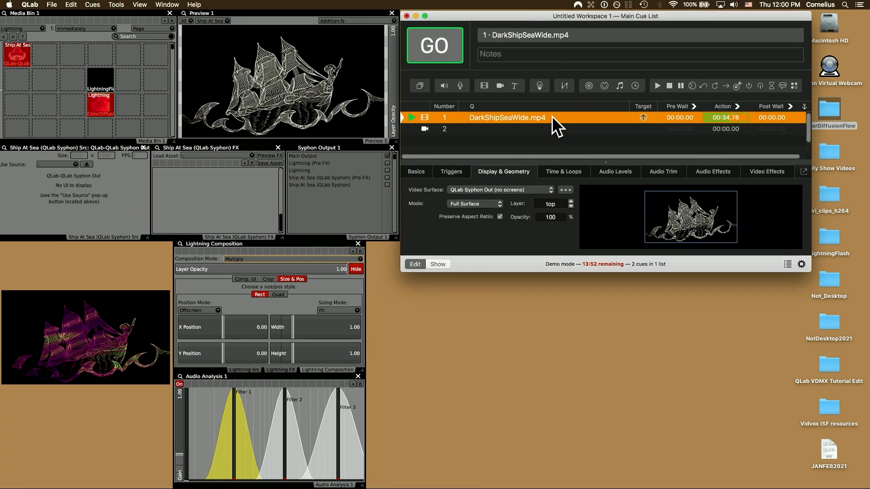
pyautogui.click(804, 118)
pyautogui.click(822, 138)
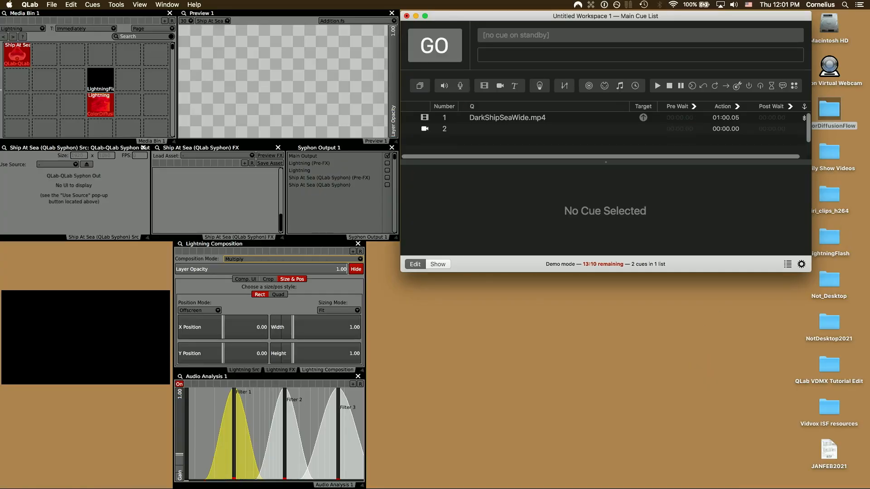
pyautogui.press('super+Tab')
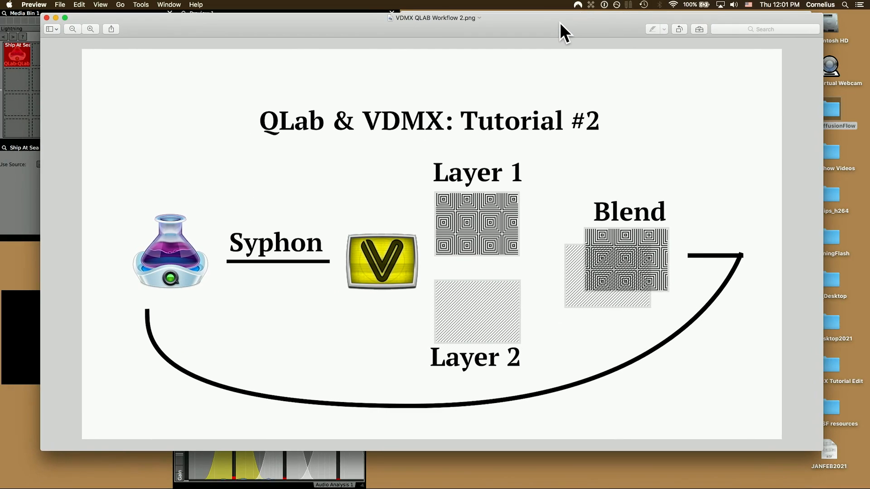